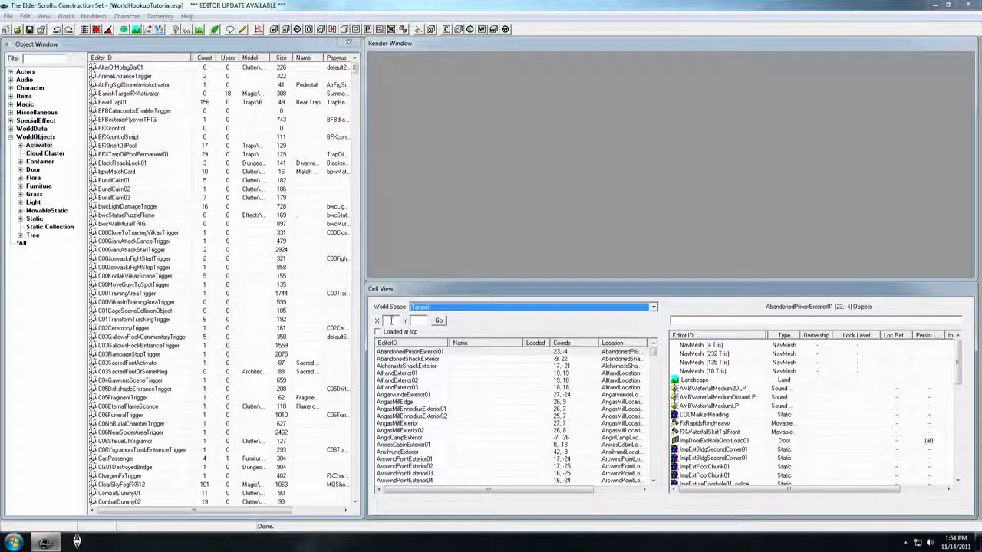
- Load the exterior cell at X 3, Y -11 in the Tamriel world space
click(389, 321)
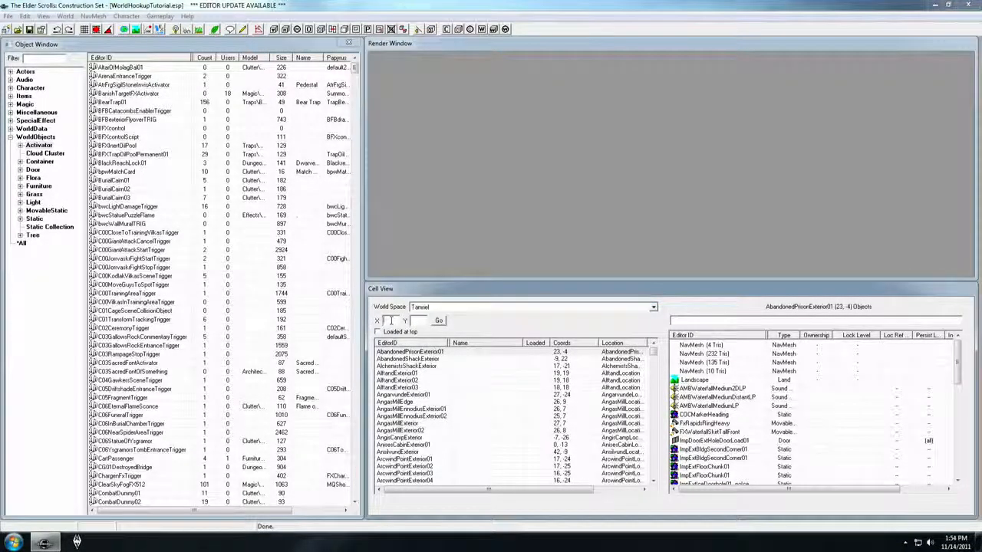
text(1)
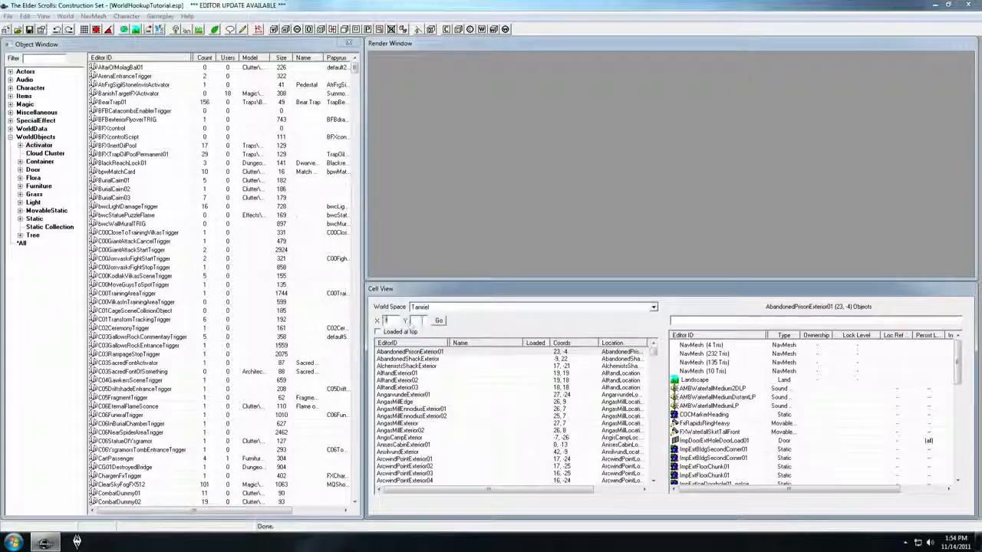
click(421, 321)
text(11)
click(438, 320)
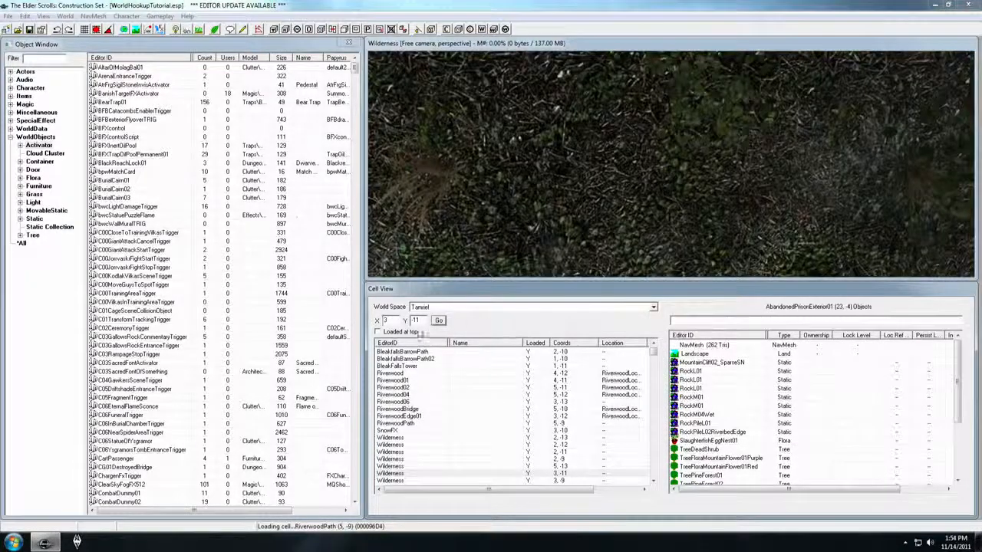
- List loaded cells first, select the Riverwood cell and look through the loaded cells around it
click(395, 332)
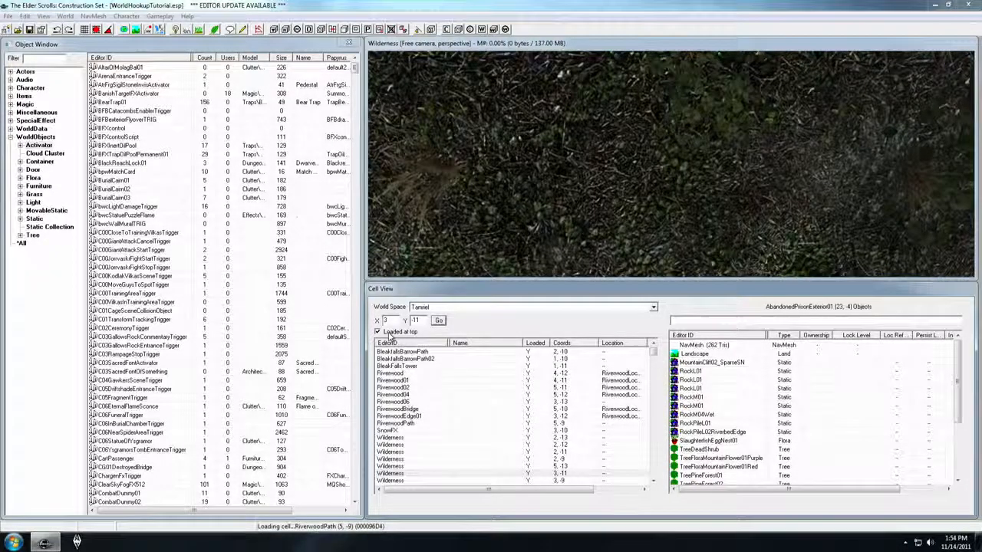
click(444, 375)
scroll(444, 381, down, 2)
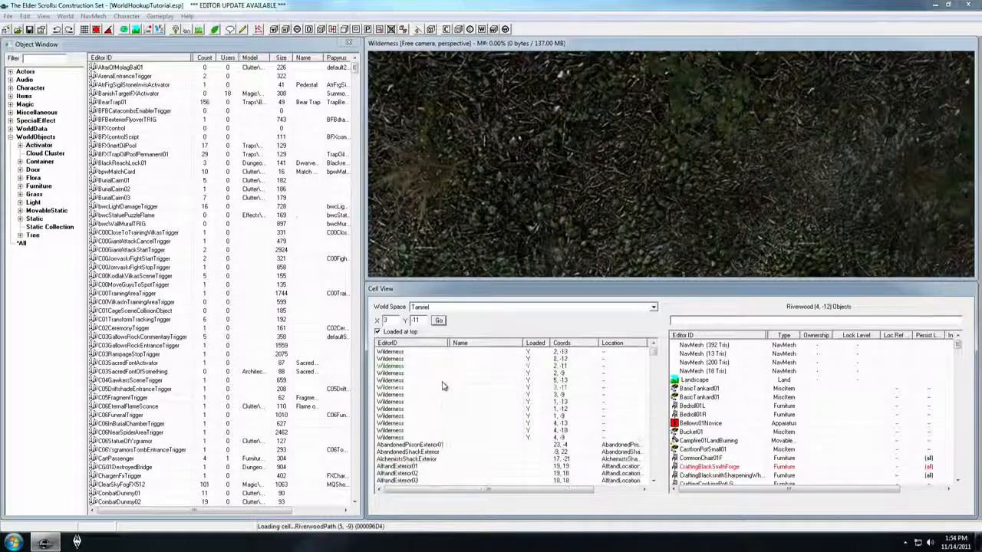
scroll(443, 383, up, 2)
scroll(476, 376, down, 2)
scroll(483, 377, up, 2)
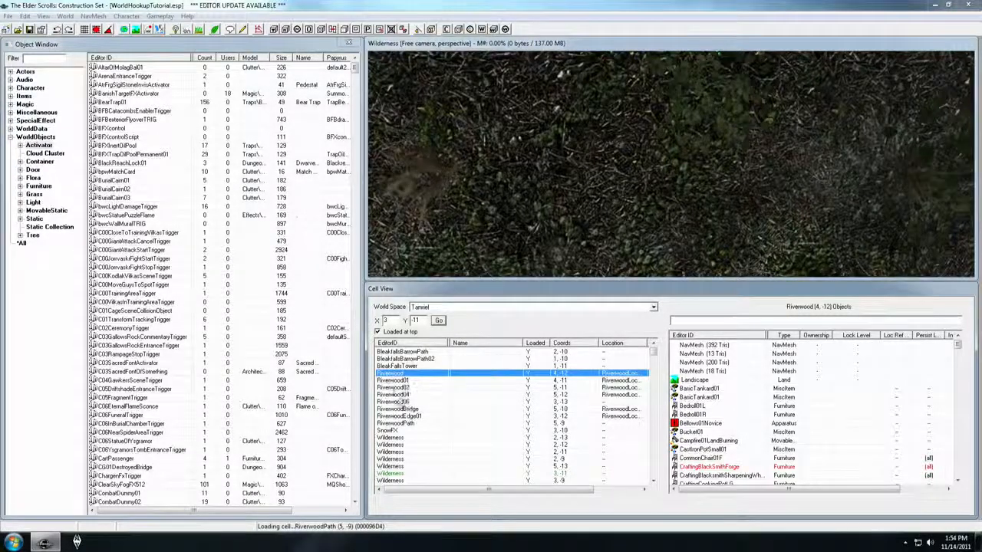
- Bring the terrain of cell 3, -11 into view, try the bright light, and turn on sky rendering
click(565, 188)
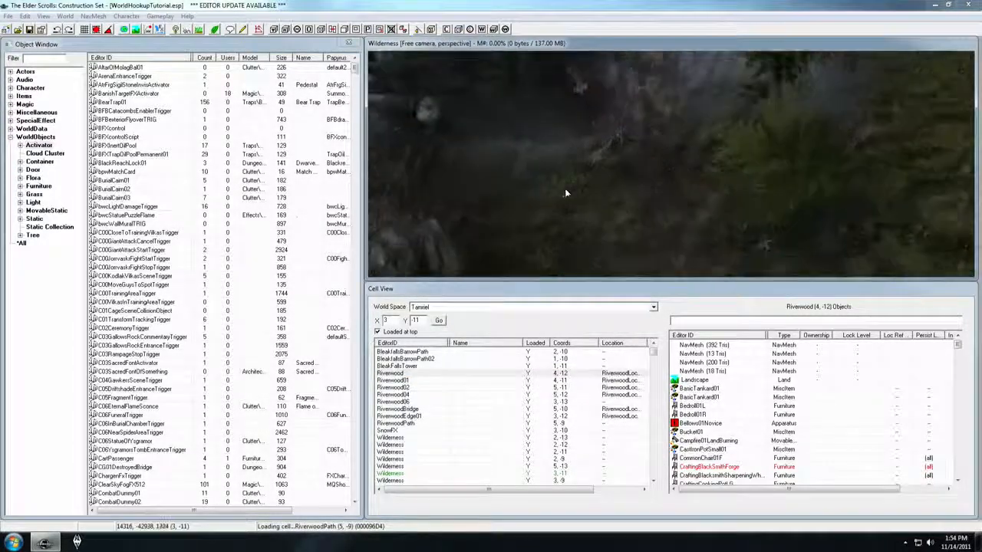
click(557, 173)
shift+middle_drag(558, 173, 552, 143)
click(175, 31)
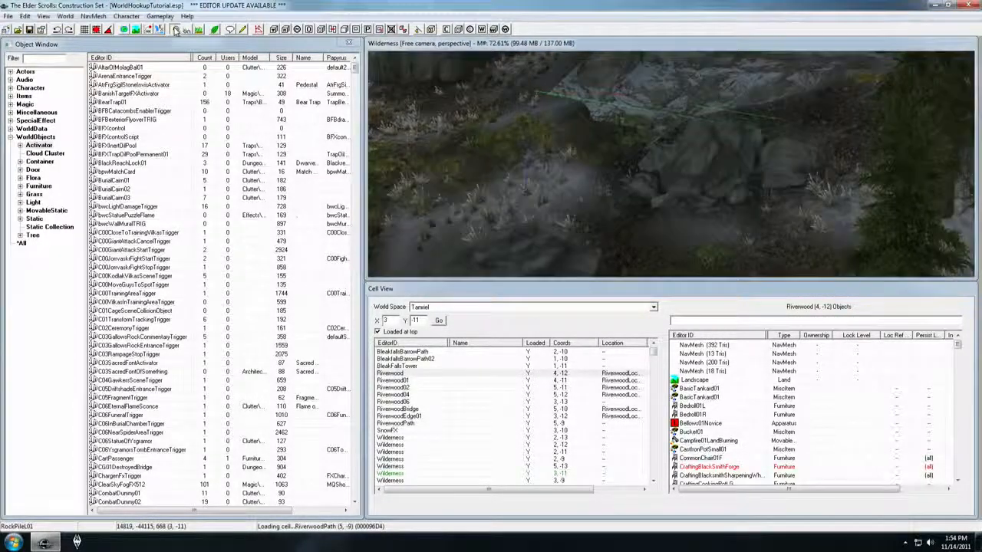
click(175, 31)
click(175, 31)
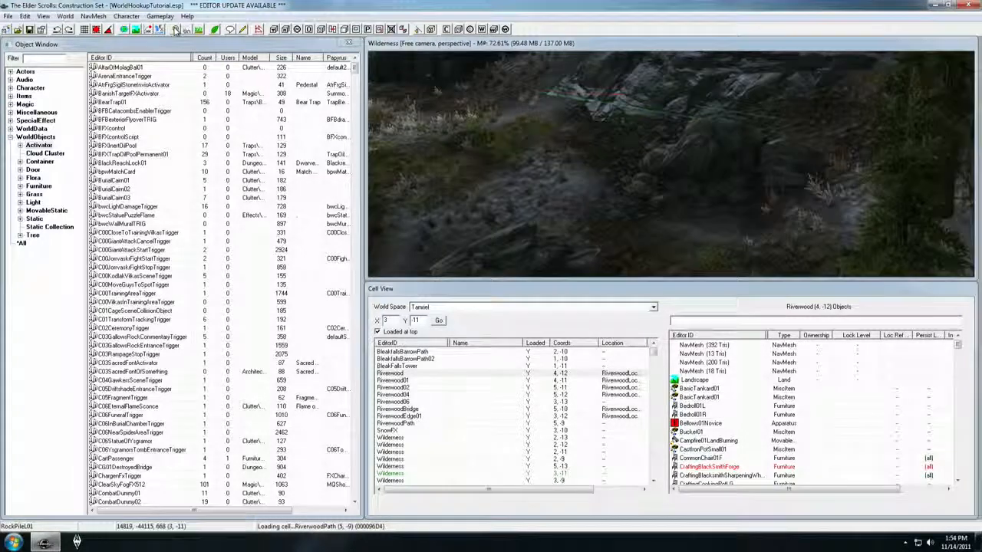
click(188, 31)
click(187, 30)
click(187, 31)
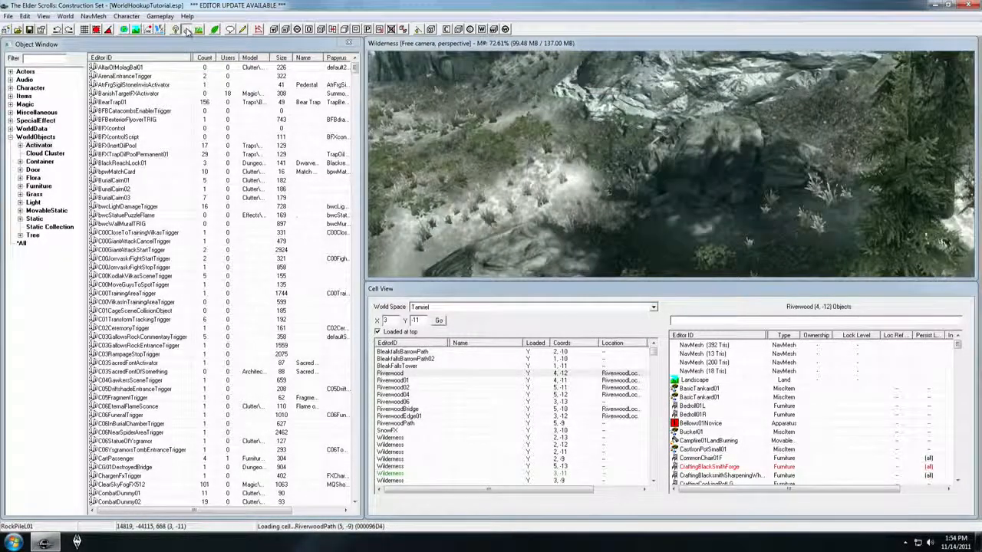
- Survey the terrain around cell 3, -11 from above, out past RiverwoodEdge01 to the water's edge
middle_drag(615, 97, 608, 89)
middle_drag(683, 184, 695, 175)
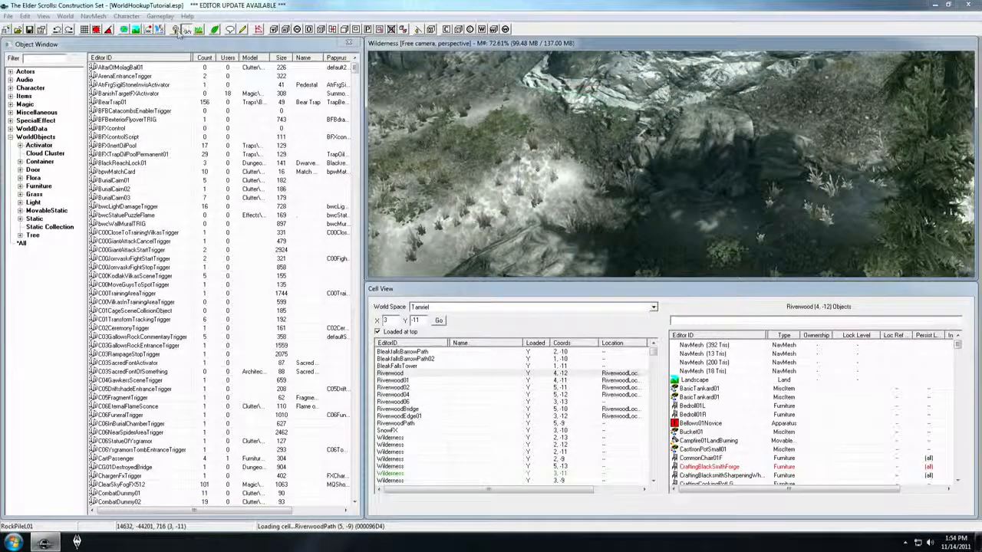
middle_drag(766, 207, 672, 142)
scroll(664, 203, down, 3)
middle_drag(671, 209, 667, 174)
scroll(679, 172, down, 2)
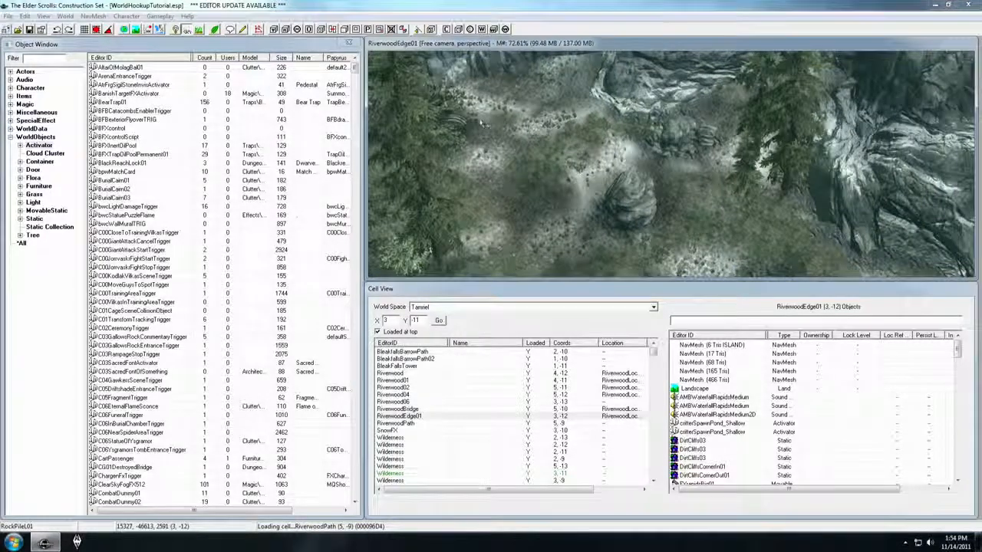
scroll(483, 117, down, 3)
middle_drag(483, 117, 469, 96)
scroll(617, 128, down, 3)
middle_drag(617, 127, 622, 164)
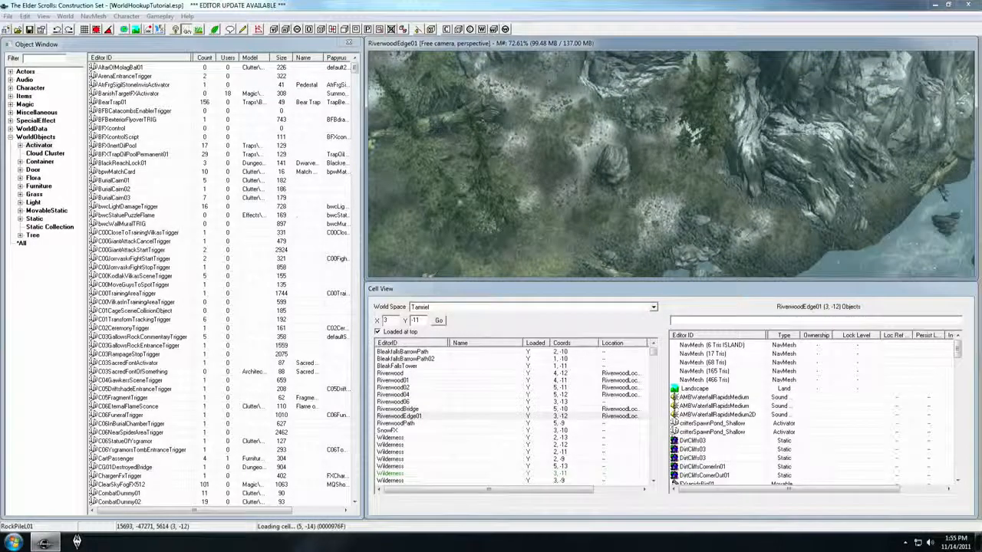
scroll(522, 125, down, 1)
middle_drag(523, 124, 521, 115)
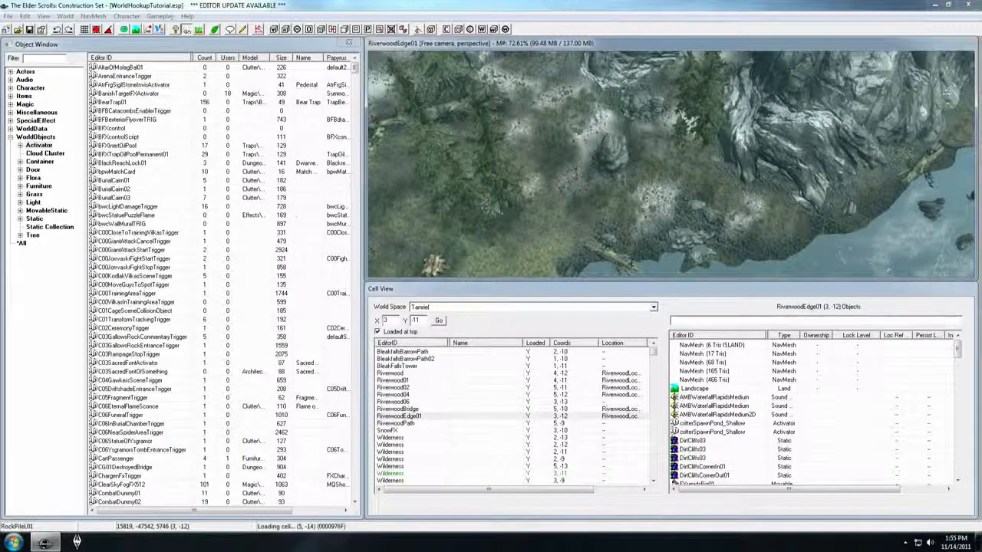
- Examine the rocky hillside and check where cell 3, -11 borders RiverwoodEdge01
middle_drag(629, 67, 641, 124)
scroll(641, 124, up, 1)
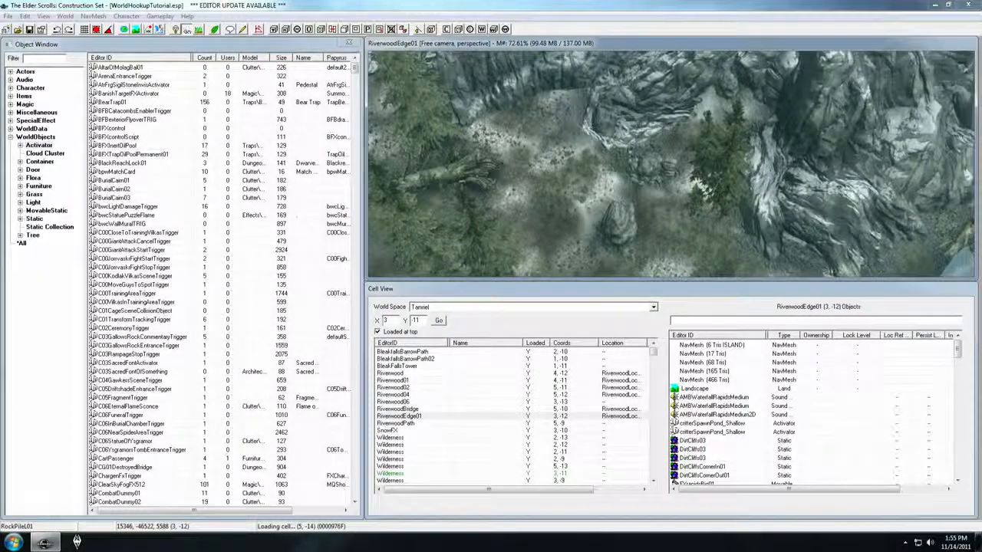
scroll(671, 164, up, 5)
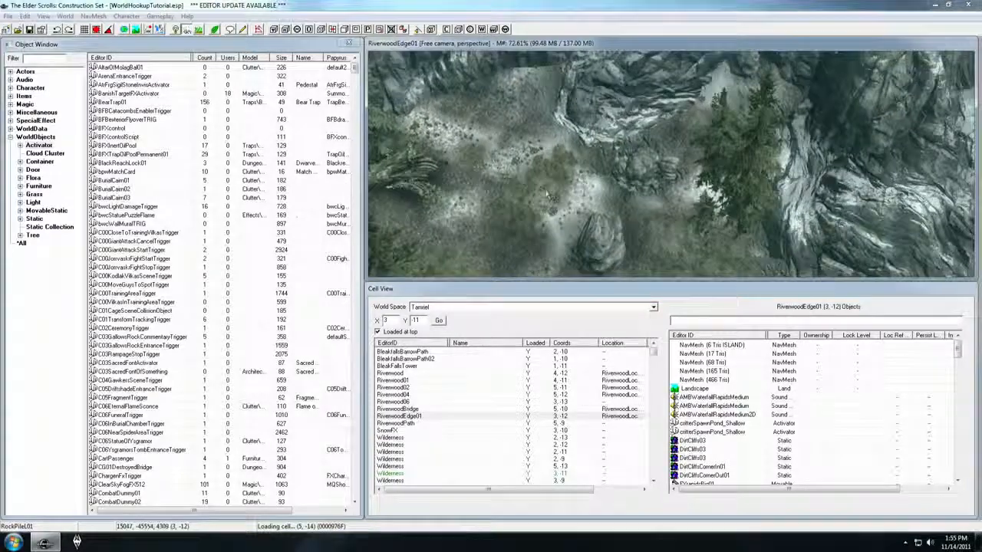
scroll(630, 191, up, 5)
scroll(630, 190, up, 5)
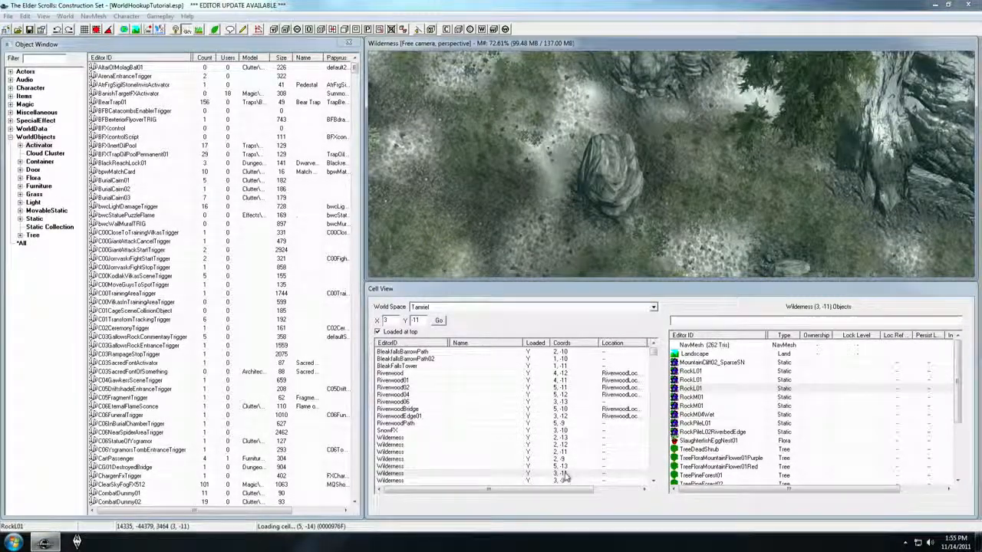
shift+middle_drag(575, 156, 571, 161)
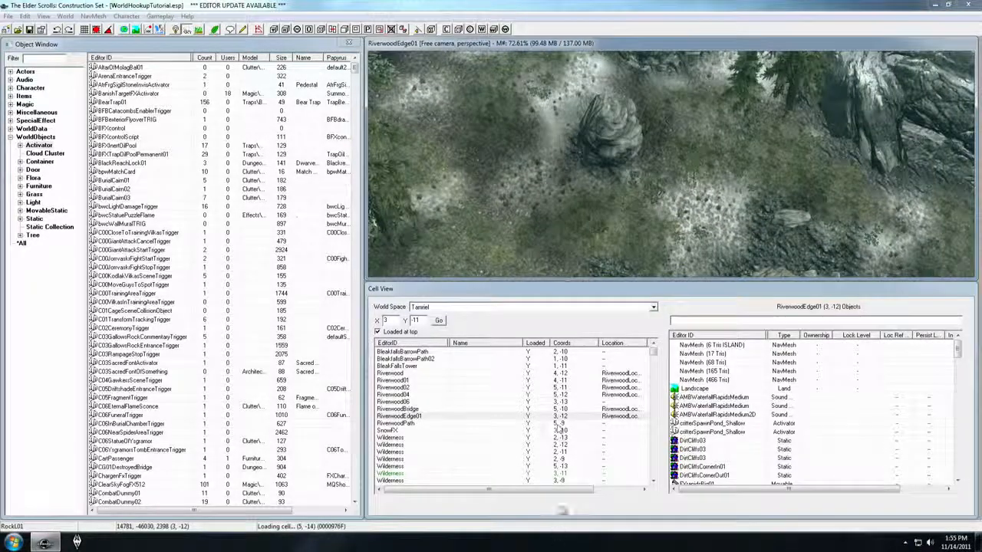
shift+middle_drag(580, 182, 578, 209)
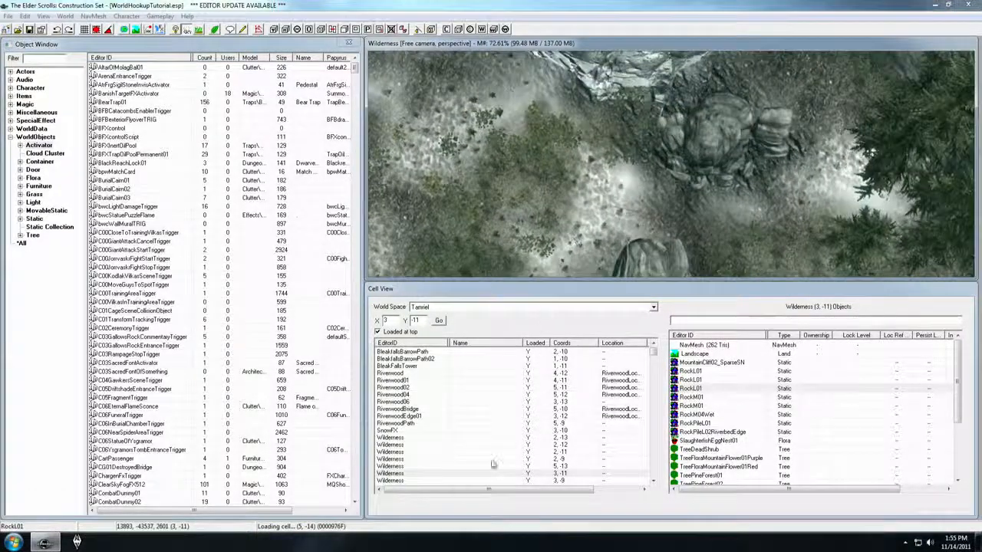
- Rename the Wilderness cell at 3, -11 as LokirsTombExterior01
click(491, 473)
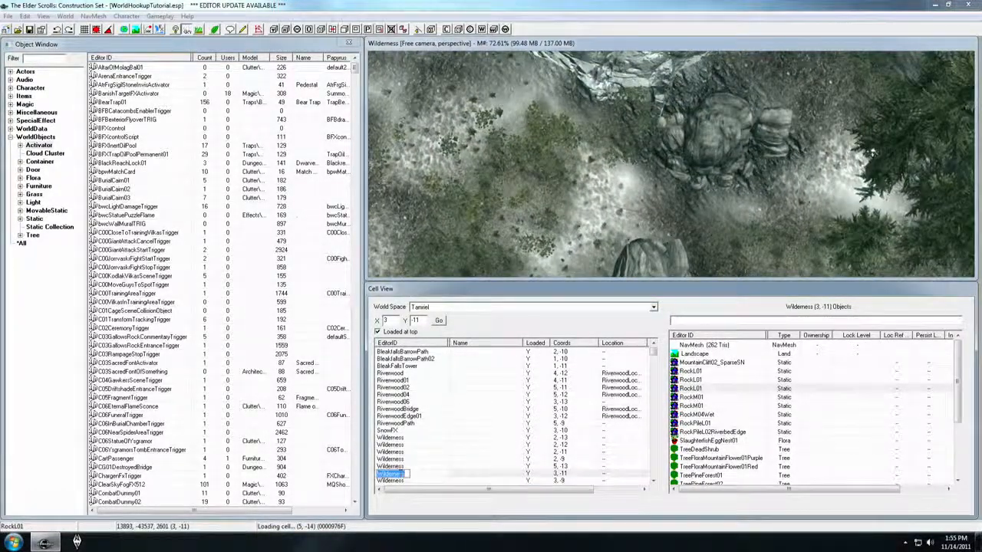
click(423, 467)
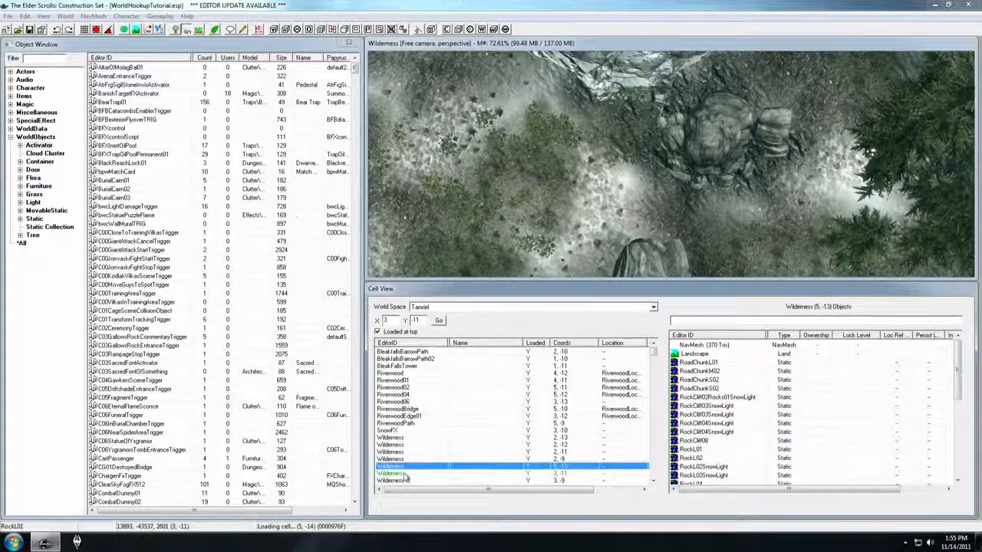
click(395, 475)
click(417, 473)
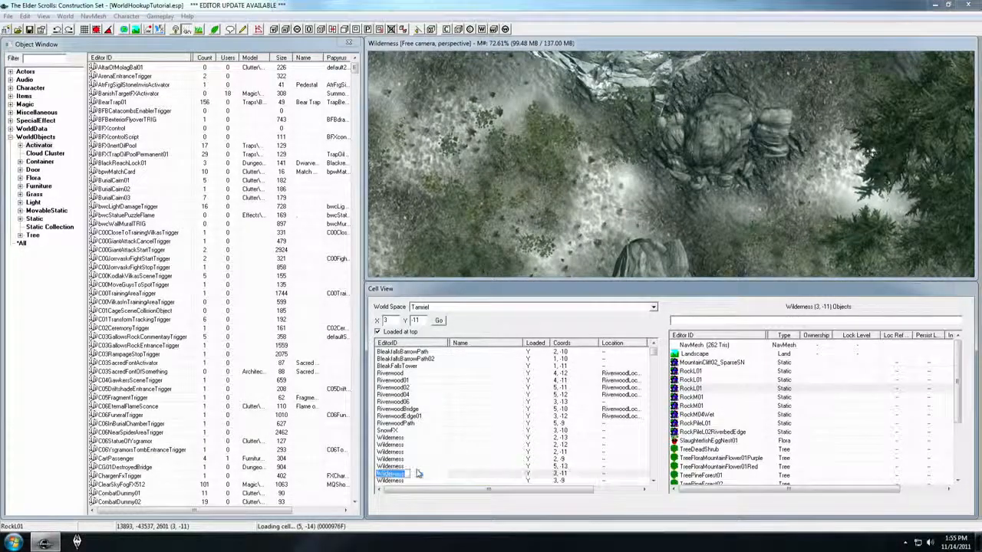
click(415, 468)
click(404, 474)
click(402, 475)
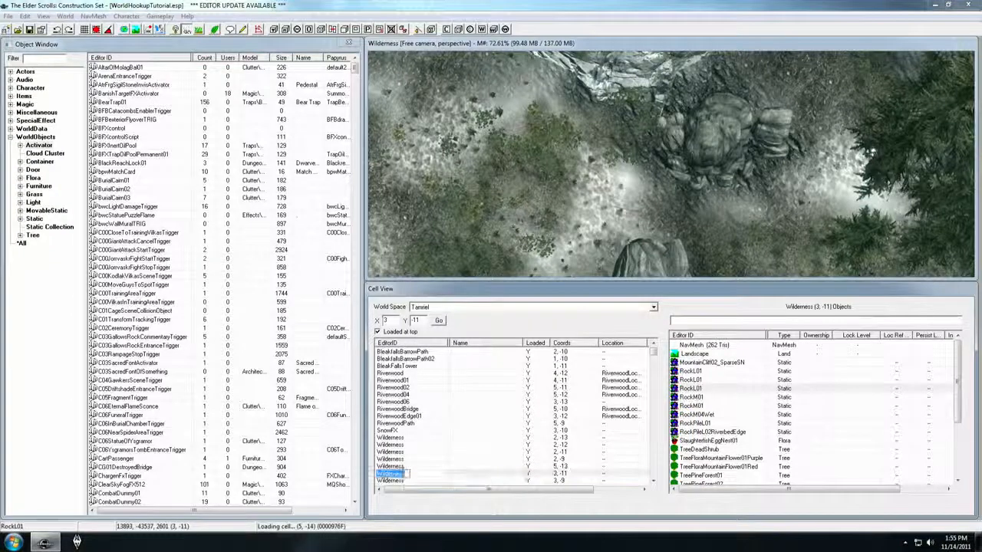
text(LokiasTombExterior01)
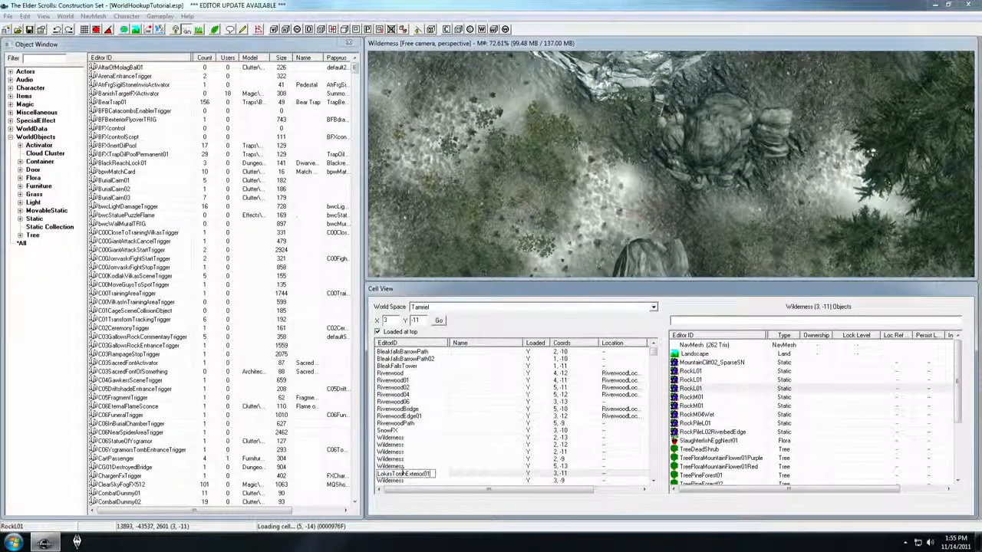
key(Return)
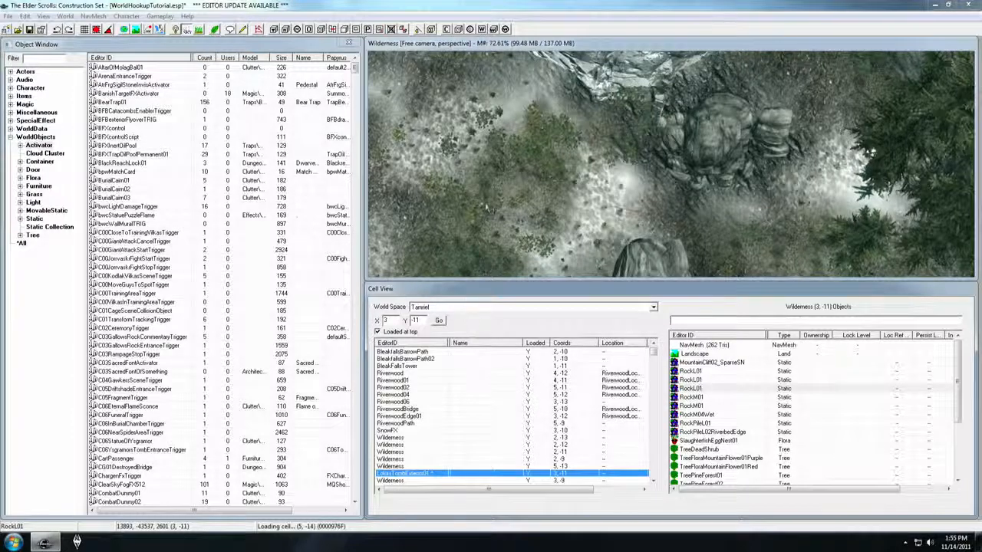
- Find an open spot on the hillside and filter all object types by nordwelling02extbaseC
middle_drag(691, 141, 722, 177)
shift+middle_drag(615, 160, 611, 153)
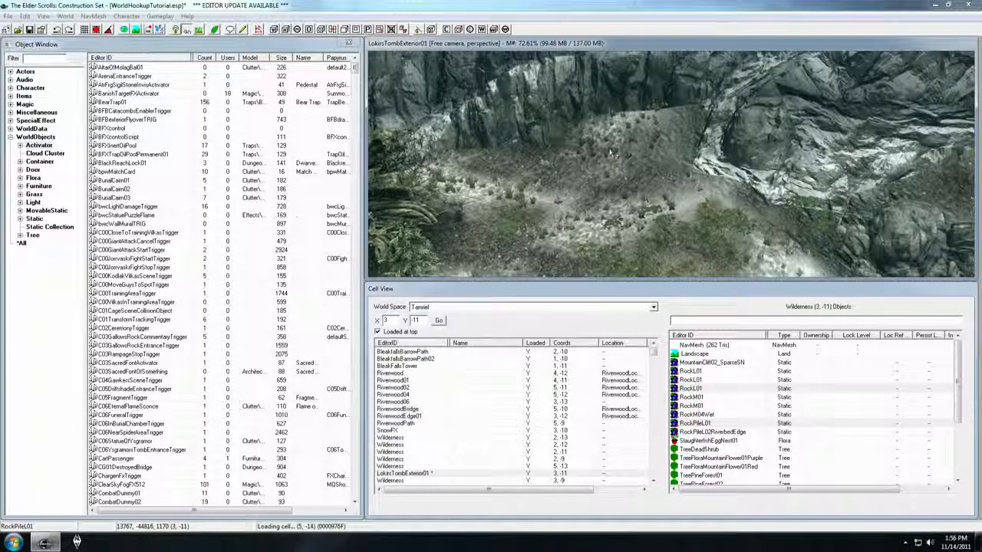
middle_drag(577, 165, 554, 155)
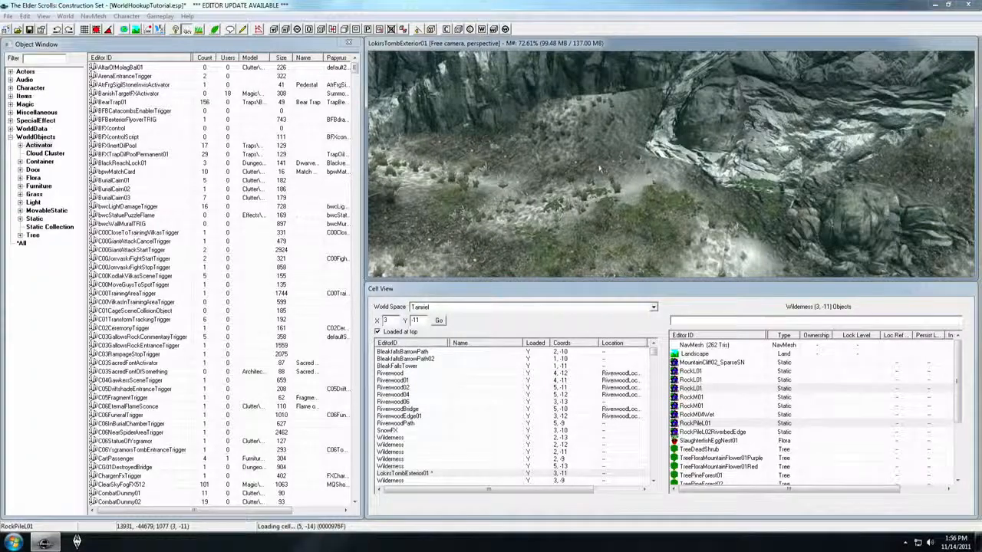
scroll(599, 169, up, 4)
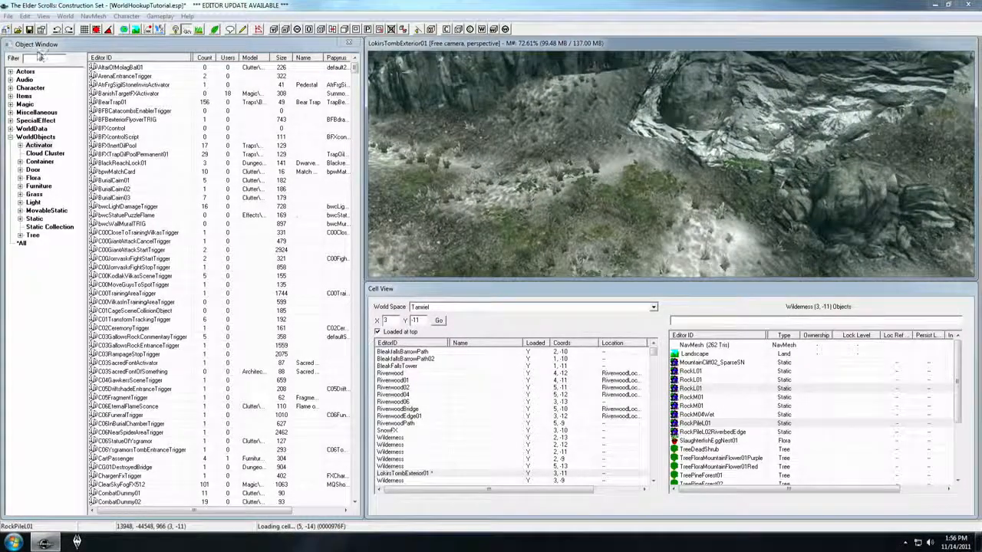
click(42, 59)
text(nor)
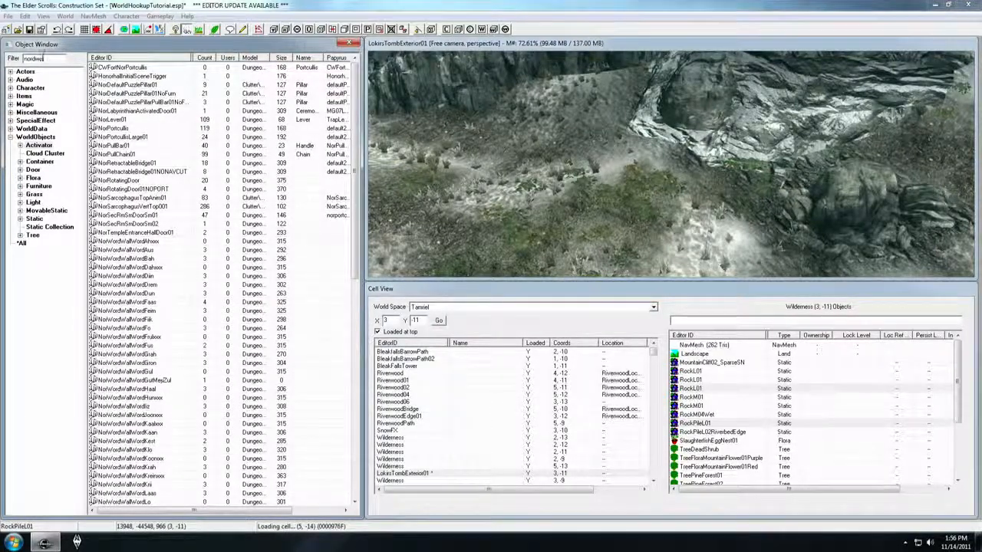
text(dwelling02extbase0)
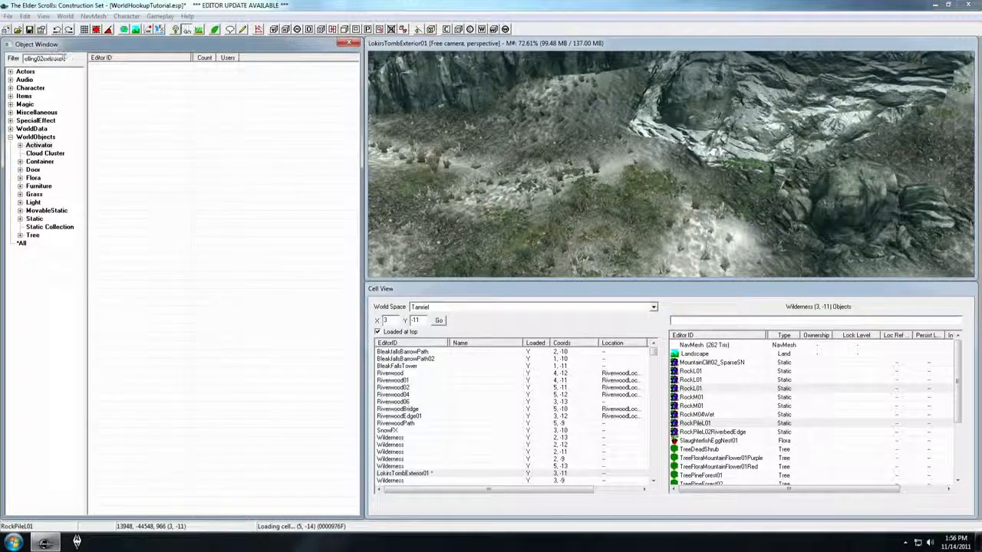
click(21, 243)
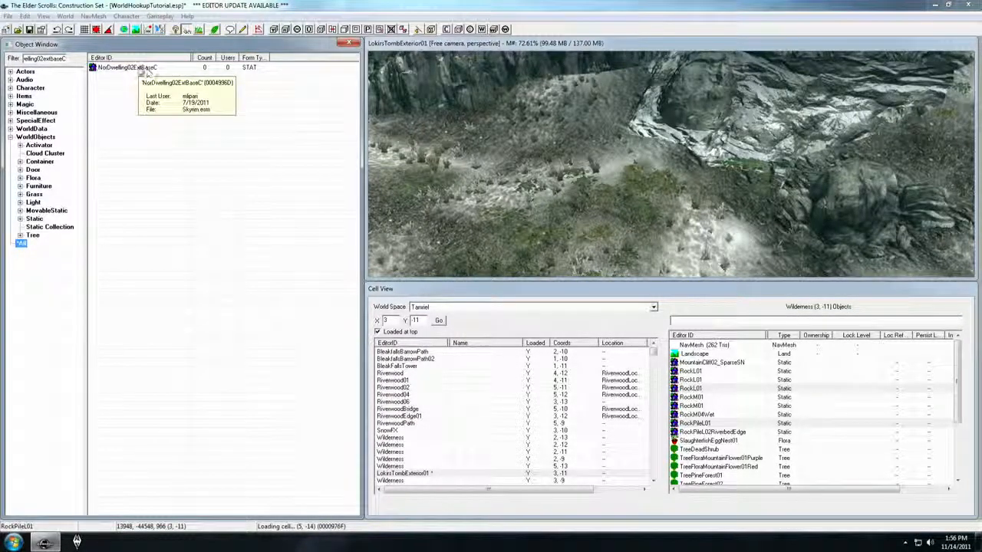
- Place NorDwelling02ExtBaseC on the hillside in LokirsTombExterior01 and rotate it beside the cliff
click(124, 67)
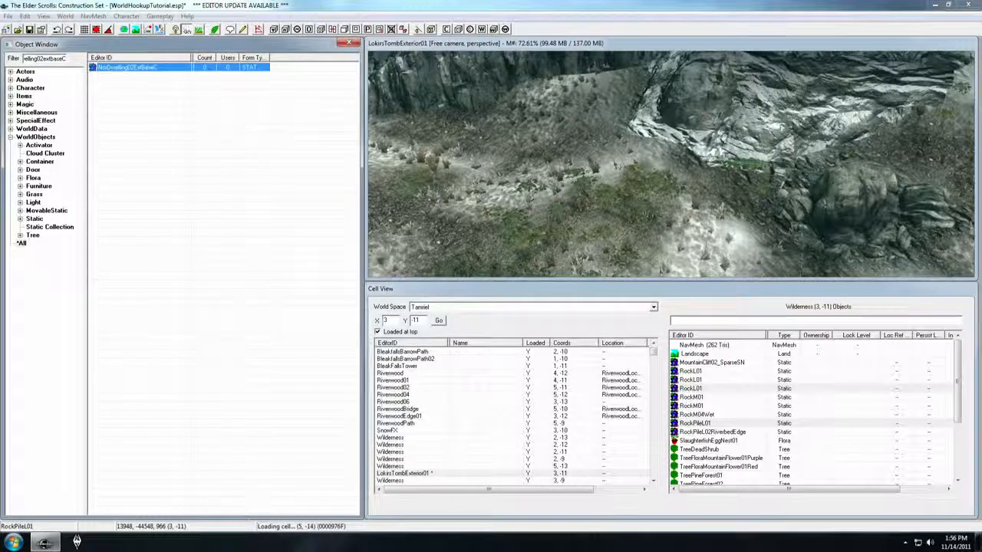
drag(128, 67, 611, 169)
scroll(611, 169, down, 3)
right_drag(611, 169, 721, 169)
mouse_move(648, 121)
right_down()
mouse_move(658, 120)
mouse_move(630, 121)
right_up()
shift+middle_drag(630, 122, 552, 159)
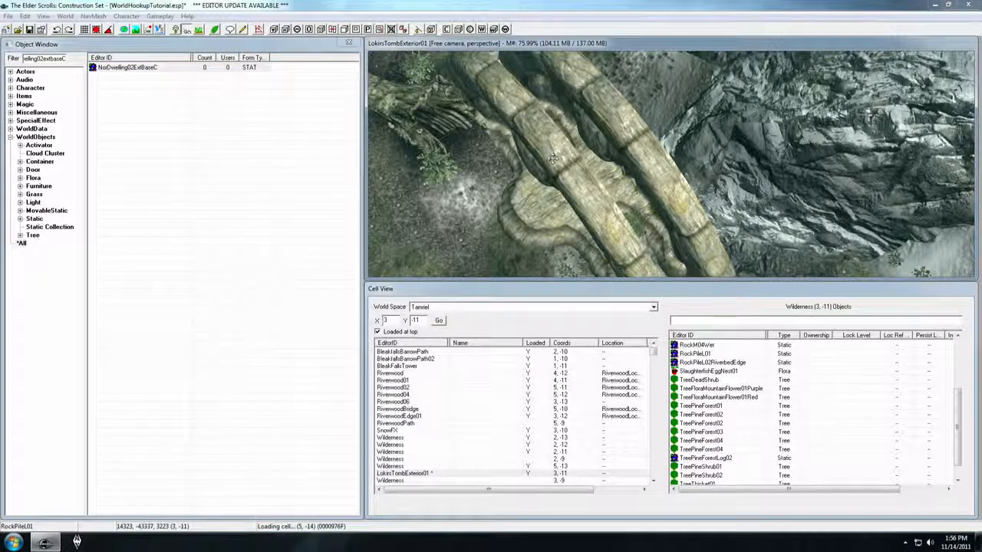
- Replace the selected NorDwelling02ExtBaseC piece with NorDwelling02ExtBaseB, limiting the replacement to the selection
key(ctrl+f)
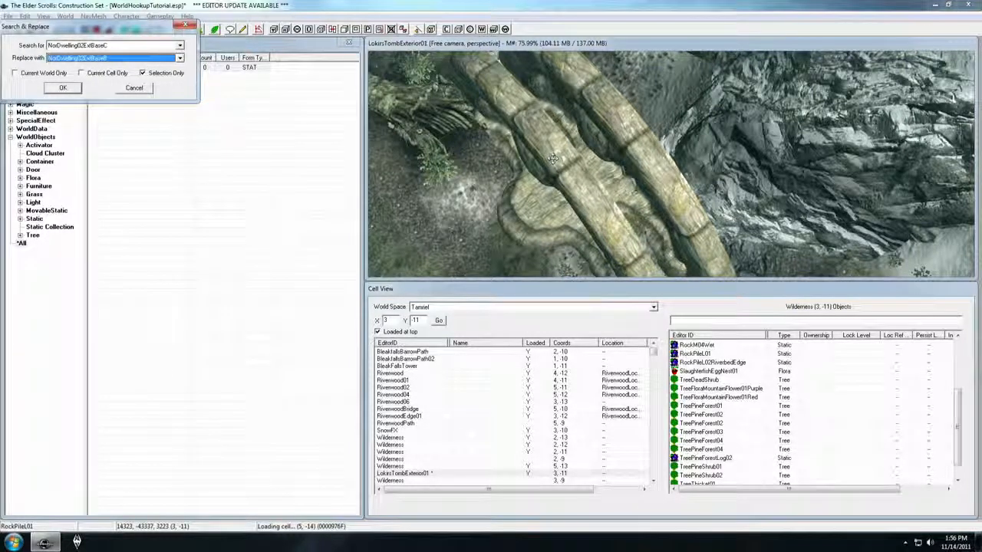
key(Return)
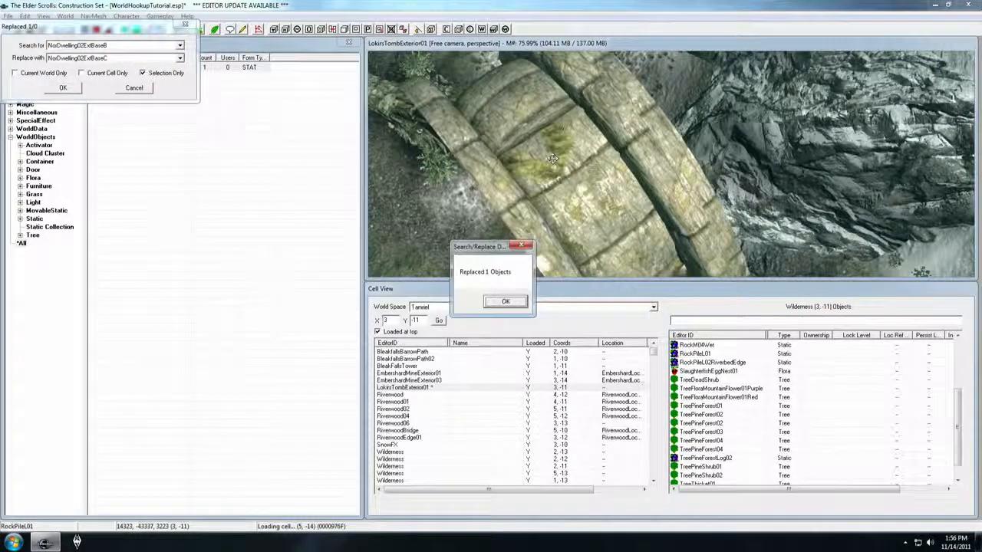
- Turn on grid snapping, line the second NorDwelling02 base piece up with its neighbour, and refresh the render window
click(506, 300)
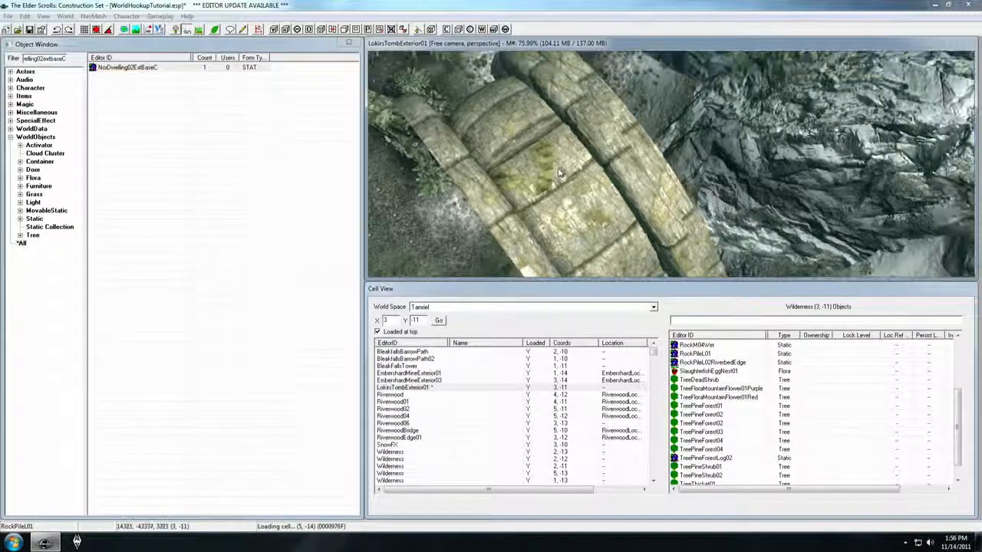
middle_drag(563, 177, 531, 170)
middle_drag(607, 137, 594, 149)
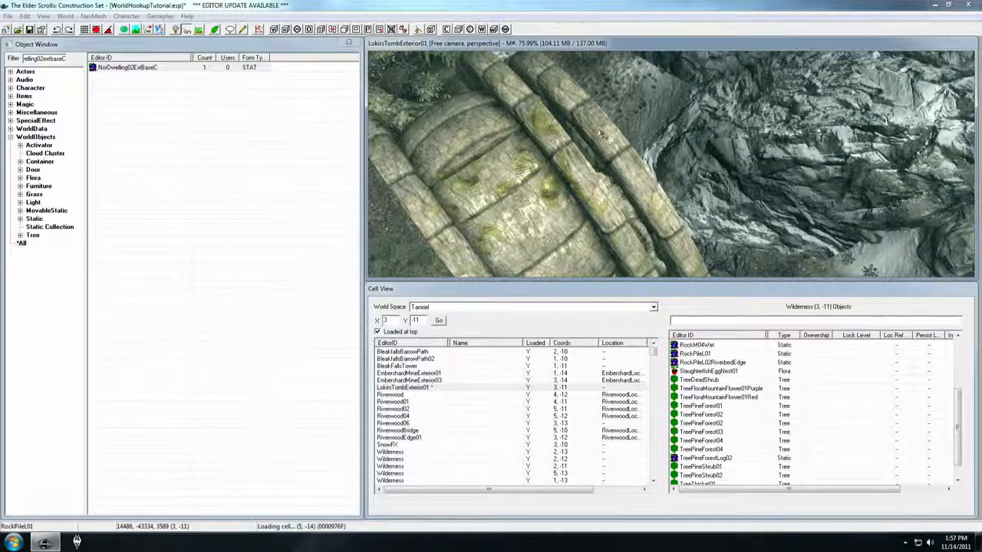
click(96, 30)
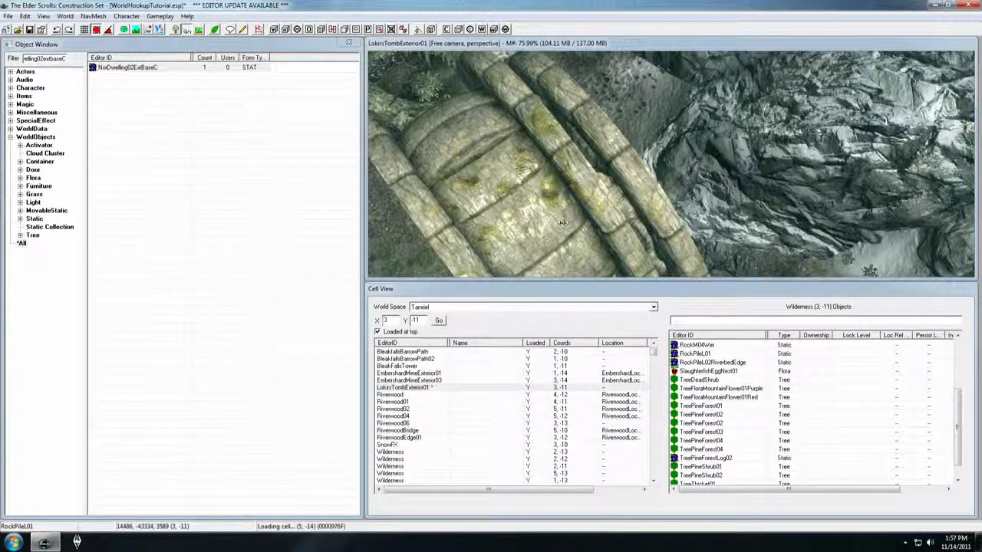
drag(562, 223, 630, 168)
middle_drag(629, 168, 681, 153)
click(43, 16)
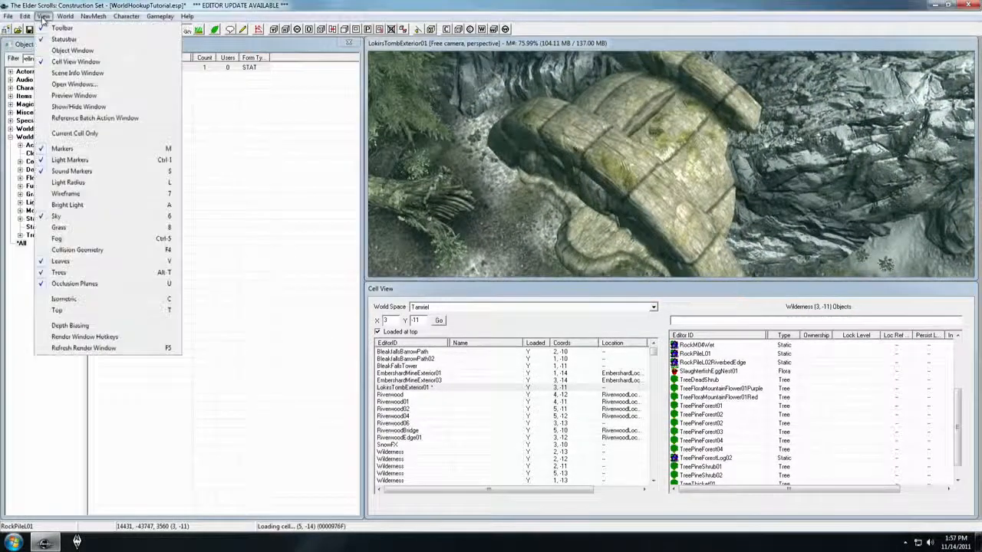
click(80, 326)
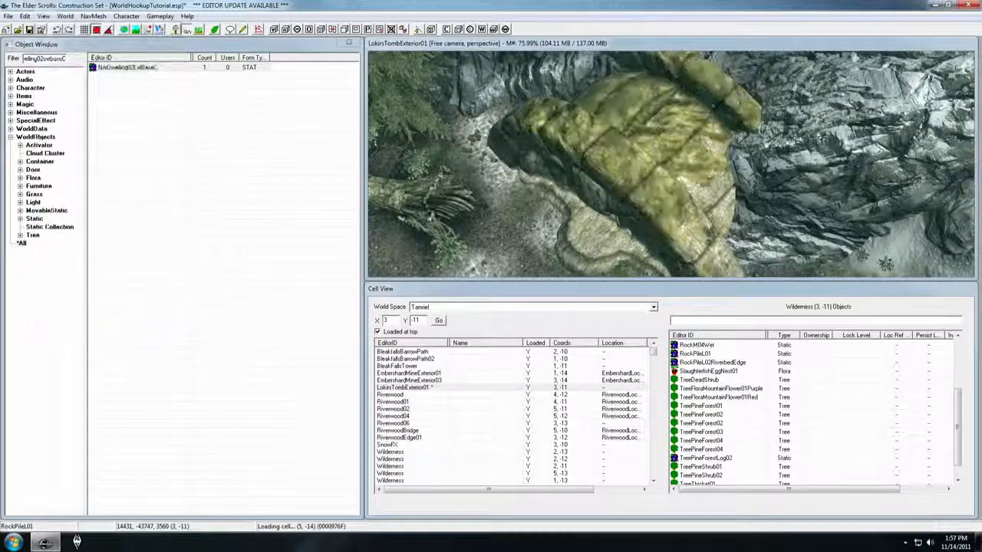
- Find the doorway in the placed dwelling front and filter the objects by nordoorsmload02
middle_drag(687, 142, 690, 86)
scroll(666, 164, up, 3)
middle_drag(664, 164, 666, 142)
scroll(690, 132, up, 2)
scroll(681, 131, up, 2)
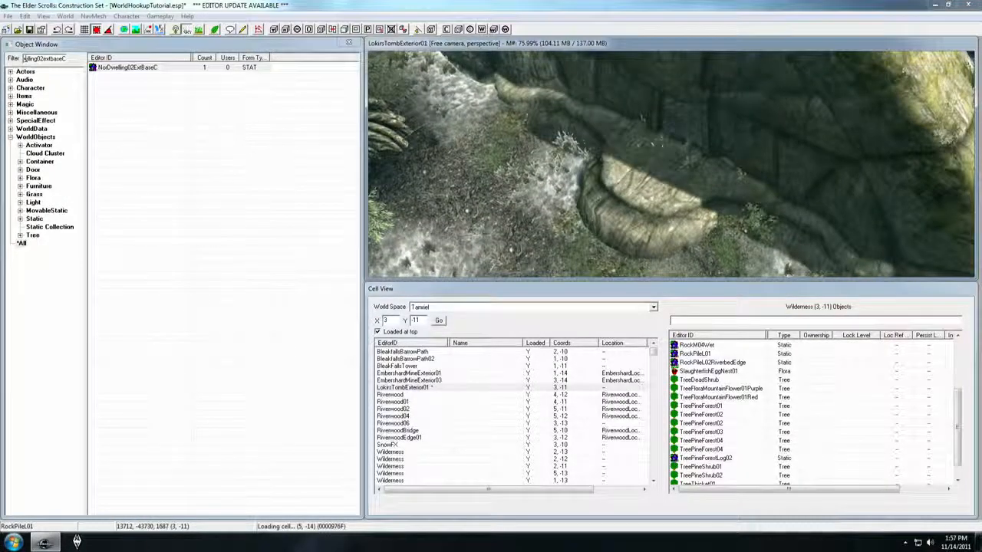
double_click(46, 58)
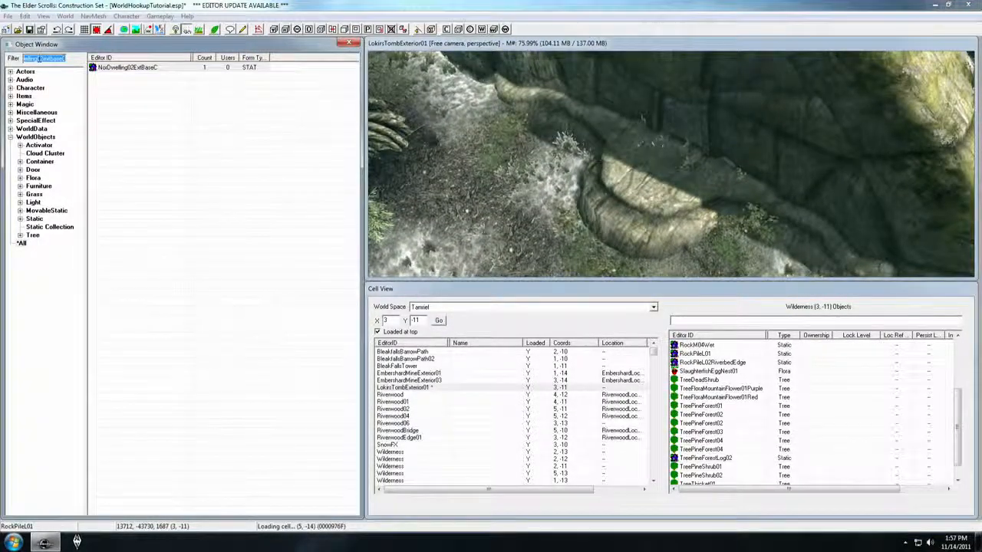
text(nordo)
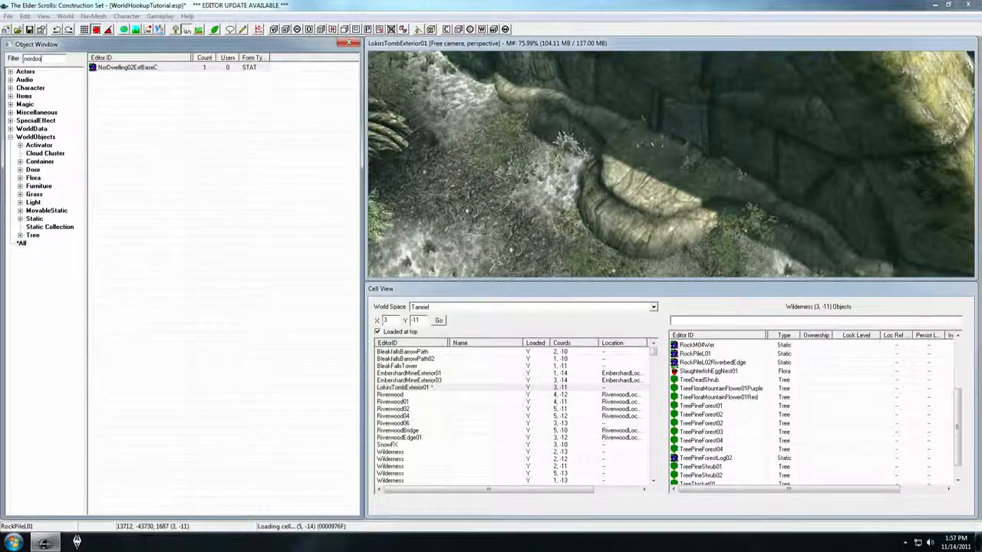
text(orsmload)
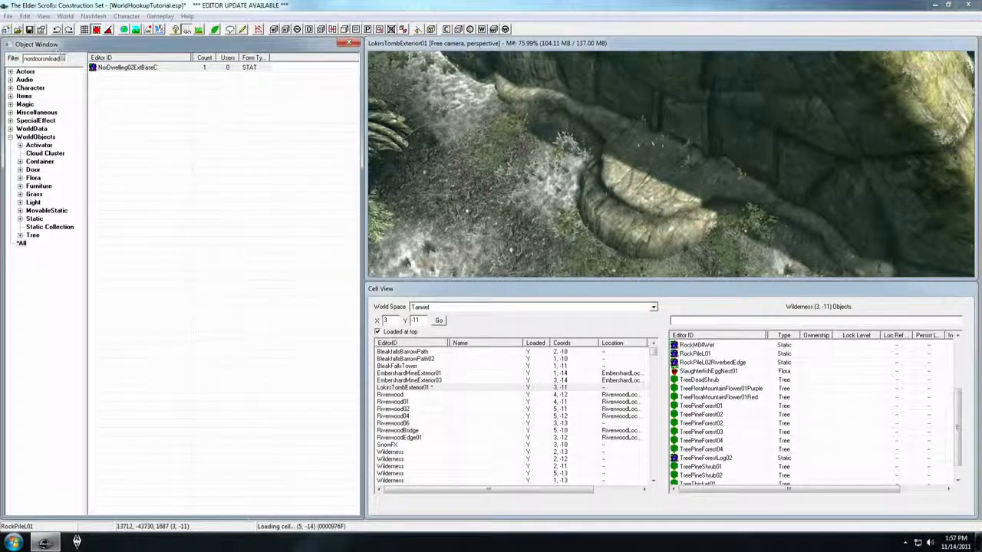
text(02)
- Place NorDoorSmLoad02 at the dwelling's doorway and rotate it to fit the door frame
drag(121, 67, 675, 141)
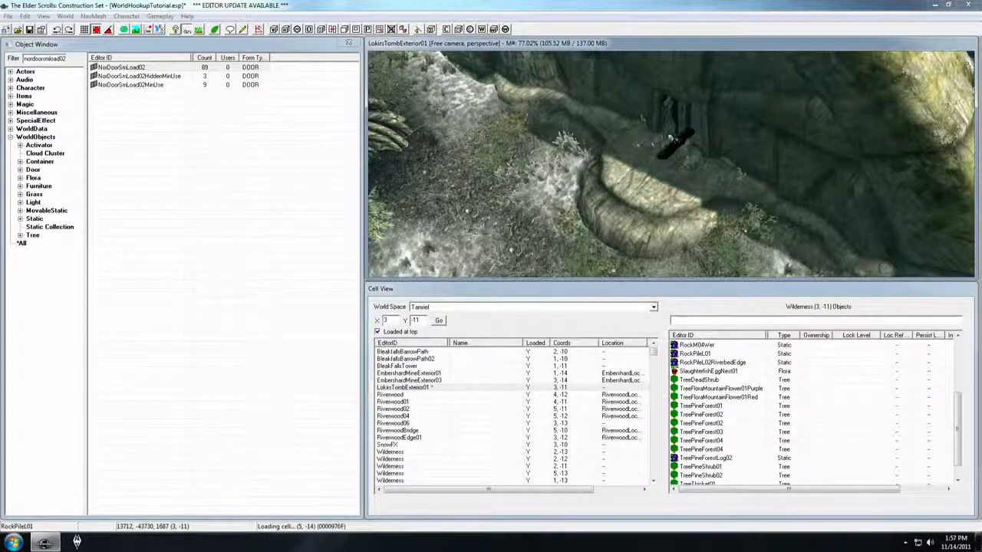
middle_drag(669, 138, 679, 144)
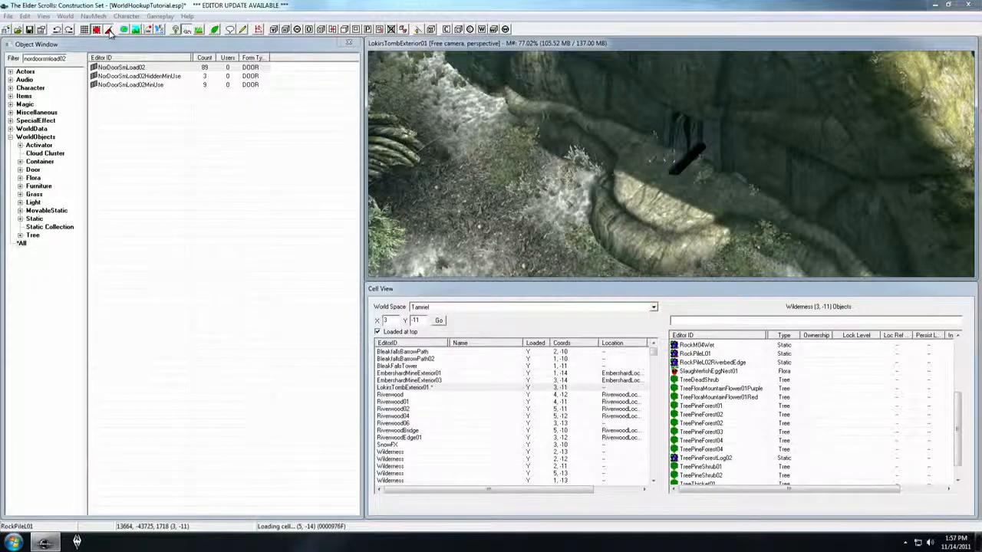
right_drag(686, 158, 690, 138)
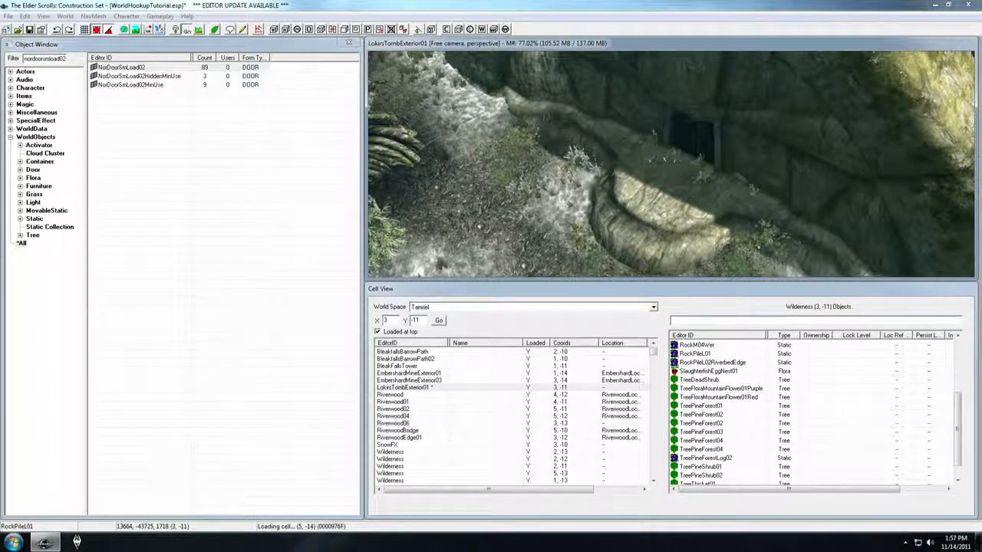
- Select the door and both dwelling pieces together and try shifting the group beside the cliff
shift+middle_drag(693, 125, 648, 157)
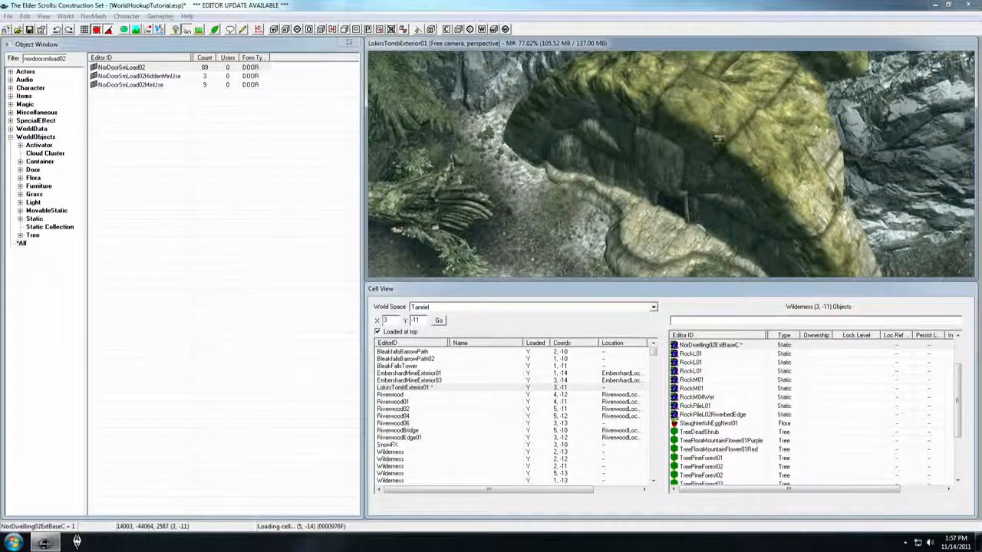
shift+middle_drag(779, 91, 557, 116)
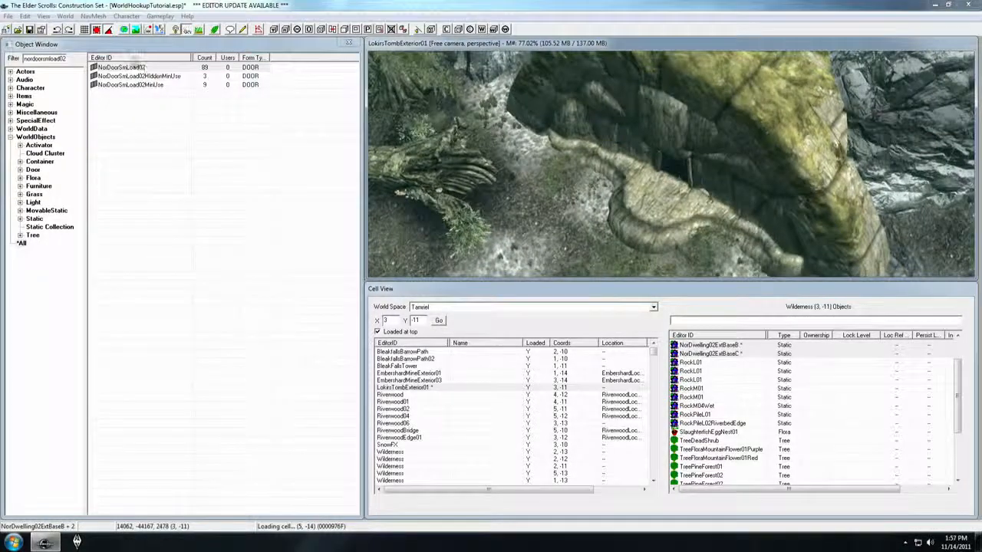
shift+middle_drag(681, 158, 605, 171)
drag(683, 178, 660, 172)
key(ctrl+z)
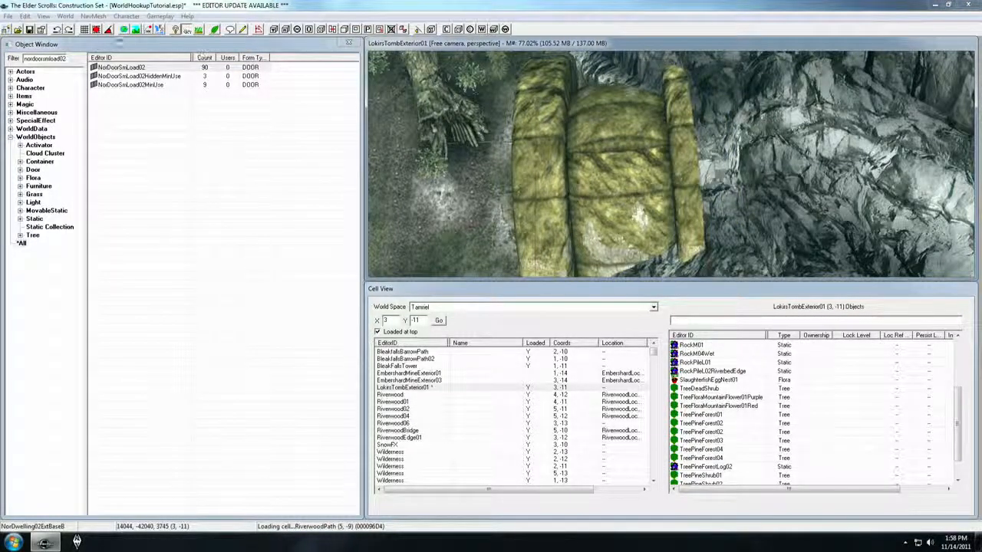
- Duplicate NorDwelling02ExtBaseB and slide the copy toward the cliff to extend the back of the dwelling
middle_drag(665, 178, 678, 175)
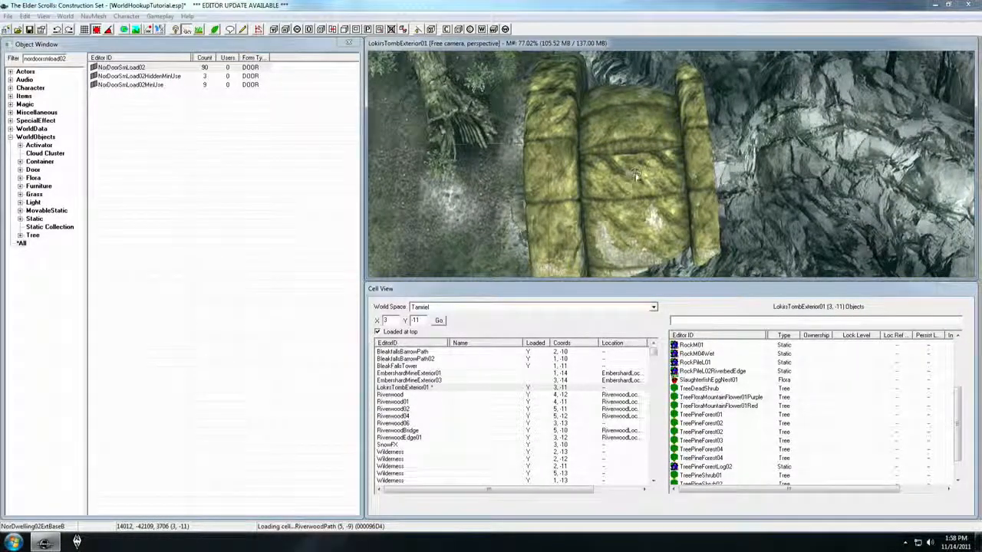
key(ctrl+d)
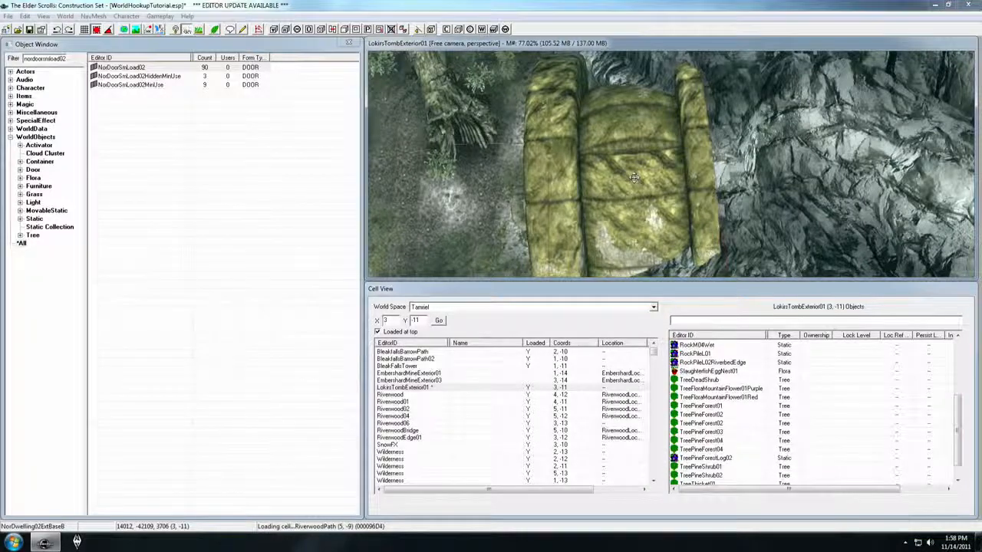
drag(633, 177, 788, 178)
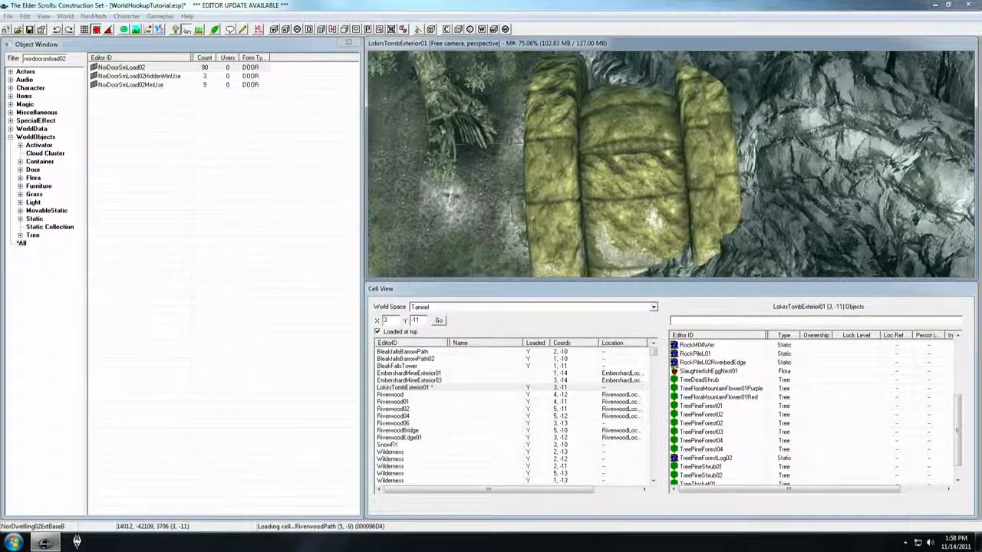
- Open the reference properties of the new exterior NorDoorSmLoad02 and enable Teleport
mouse_move(693, 170)
shift+middle_down()
mouse_move(686, 155)
mouse_move(668, 179)
mouse_move(700, 177)
shift+middle_up()
scroll(664, 181, up, 6)
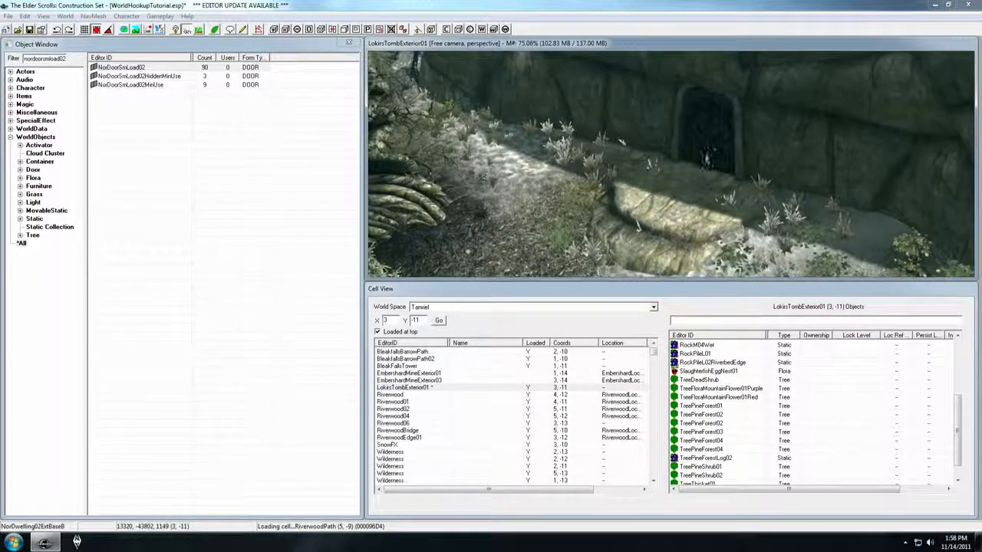
double_click(706, 146)
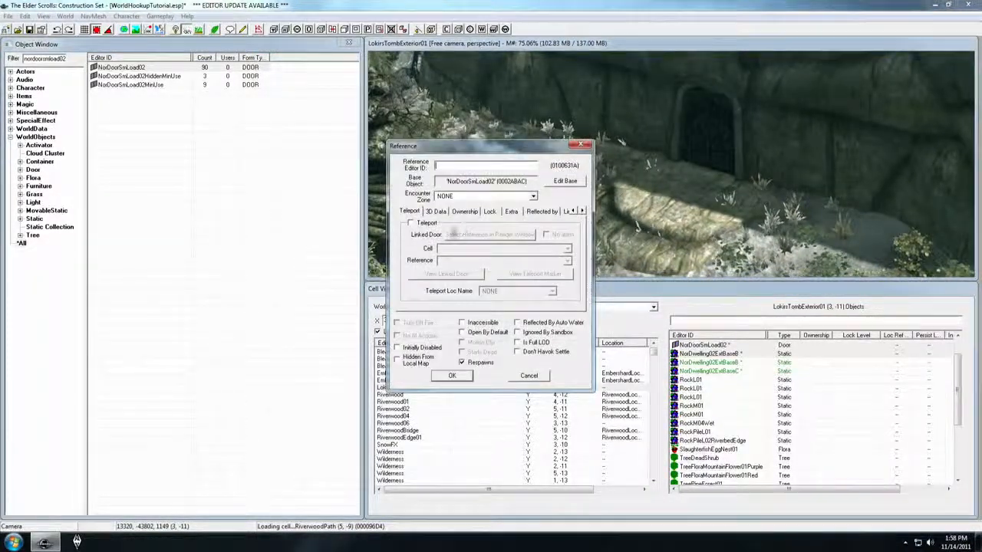
drag(457, 146, 335, 156)
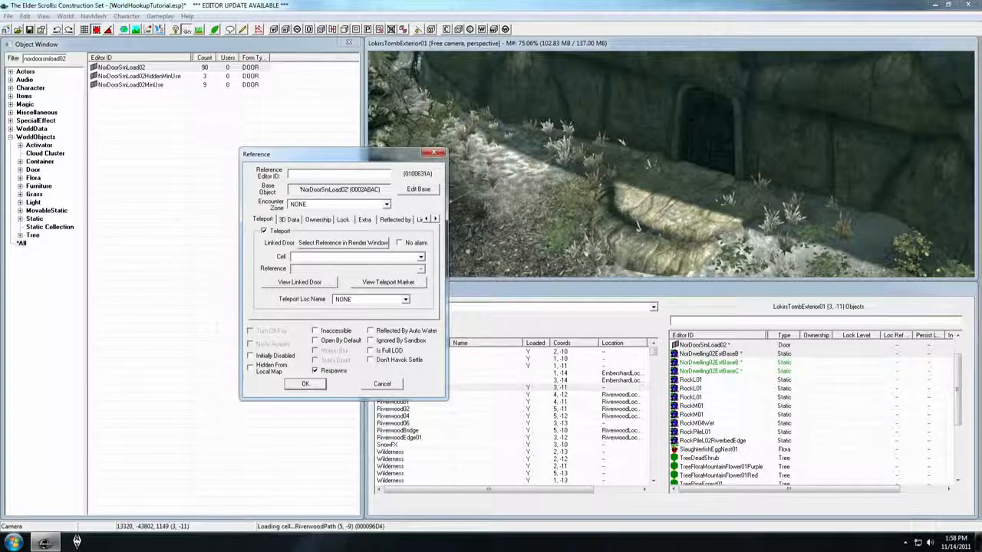
drag(342, 163, 335, 165)
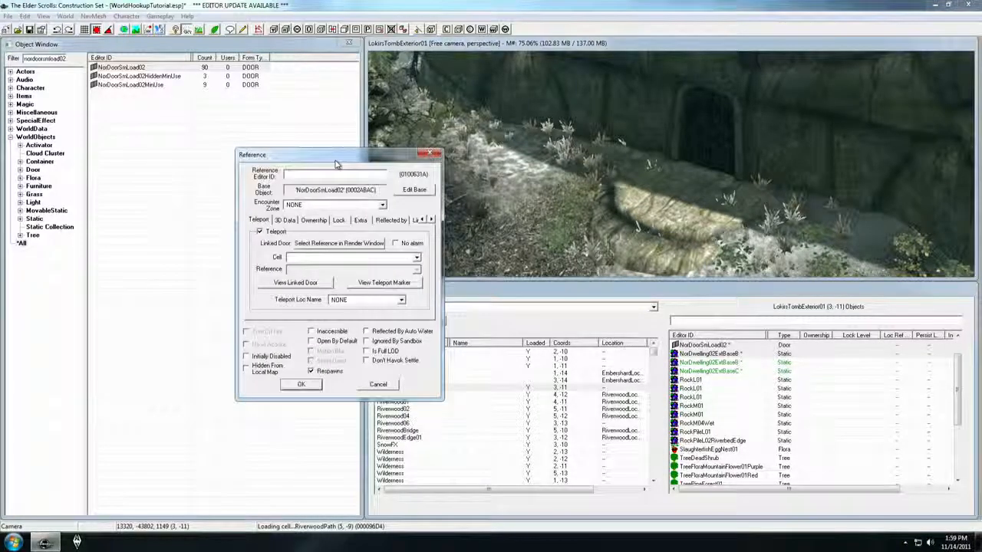
- Show the interior cells and load LokirsTomb in the render window
click(480, 292)
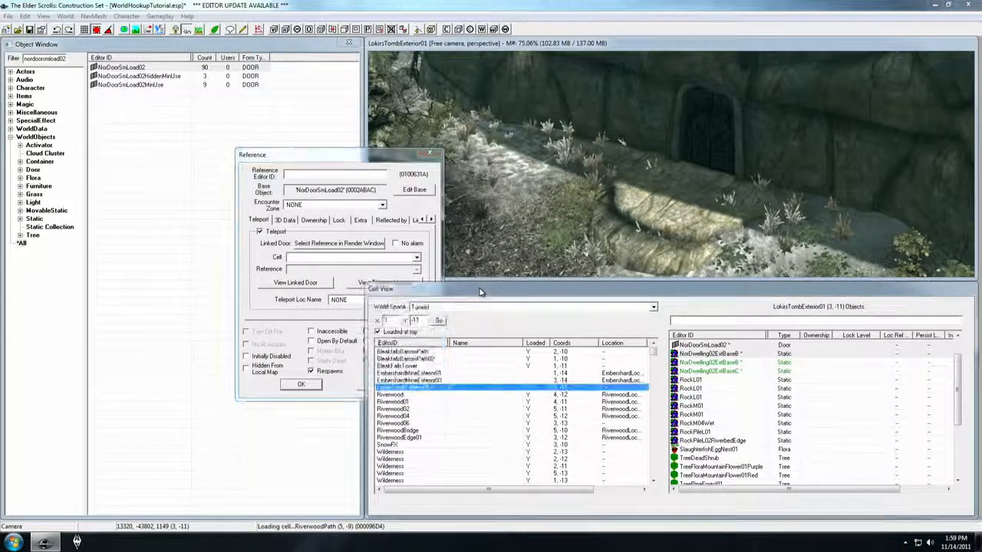
click(437, 308)
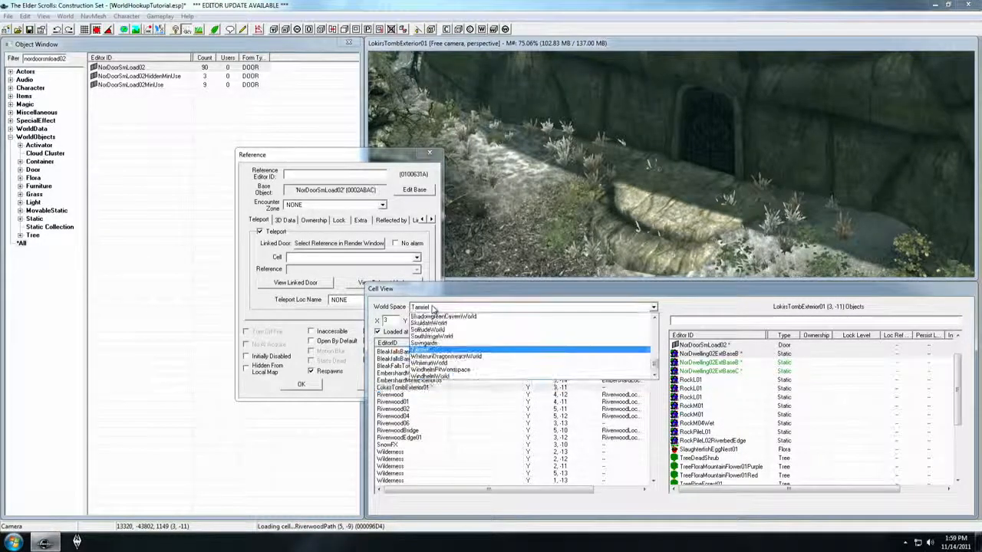
click(433, 316)
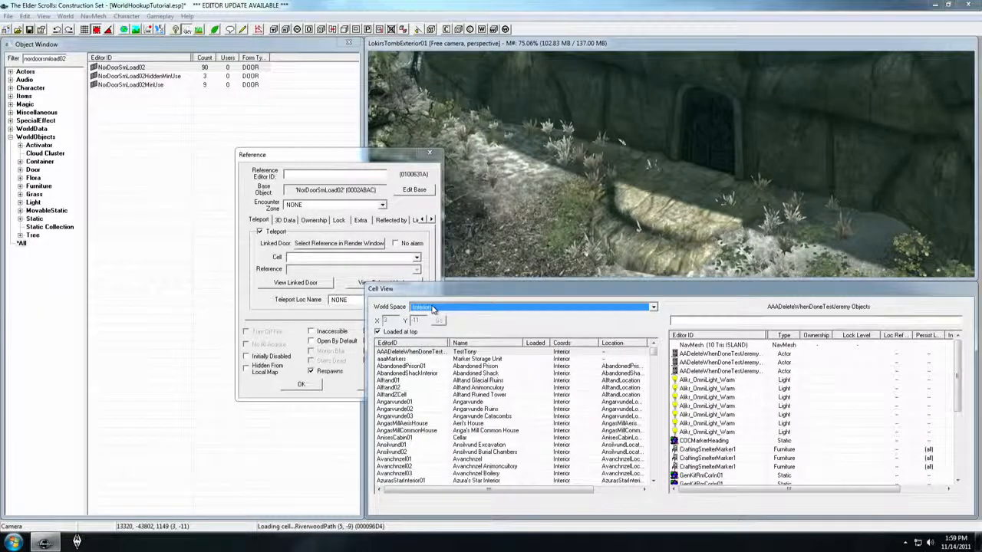
click(412, 374)
text(lok)
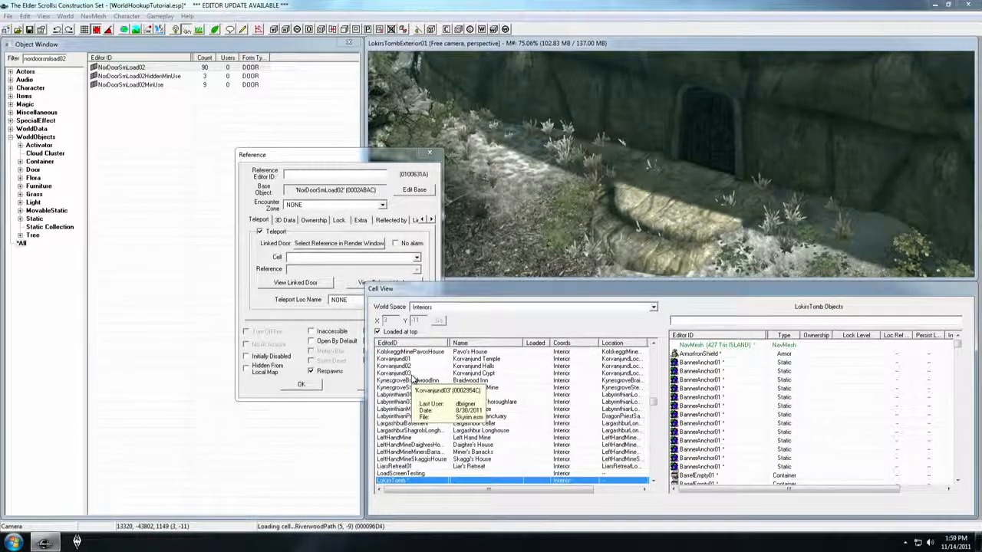
key(Return)
- Bring the LokirsTomb entrance door into view and hide the markers
click(629, 193)
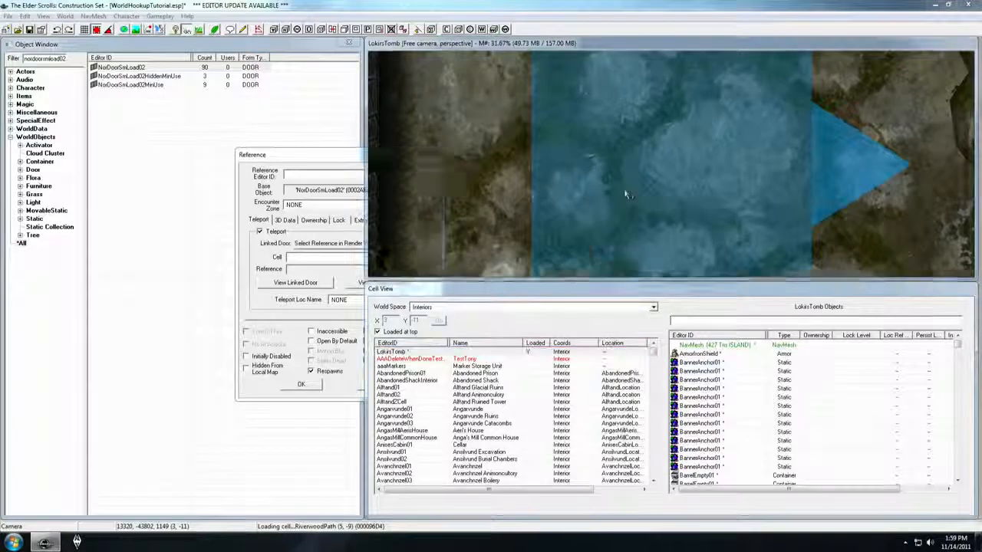
scroll(628, 193, down, 3)
click(674, 171)
mouse_move(675, 169)
shift+middle_down()
mouse_move(625, 149)
mouse_move(607, 155)
mouse_move(644, 180)
mouse_move(669, 177)
shift+middle_up()
key(m)
- Link the exterior door's teleport to the NorDoorSmLoad02 door in LokirsTomb and apply the reference changes
click(320, 157)
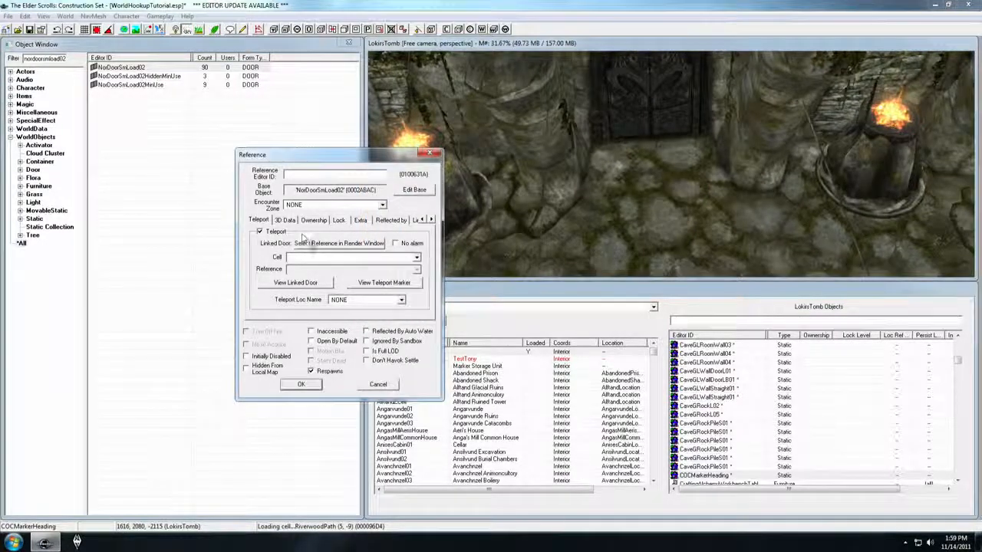
drag(330, 160, 310, 143)
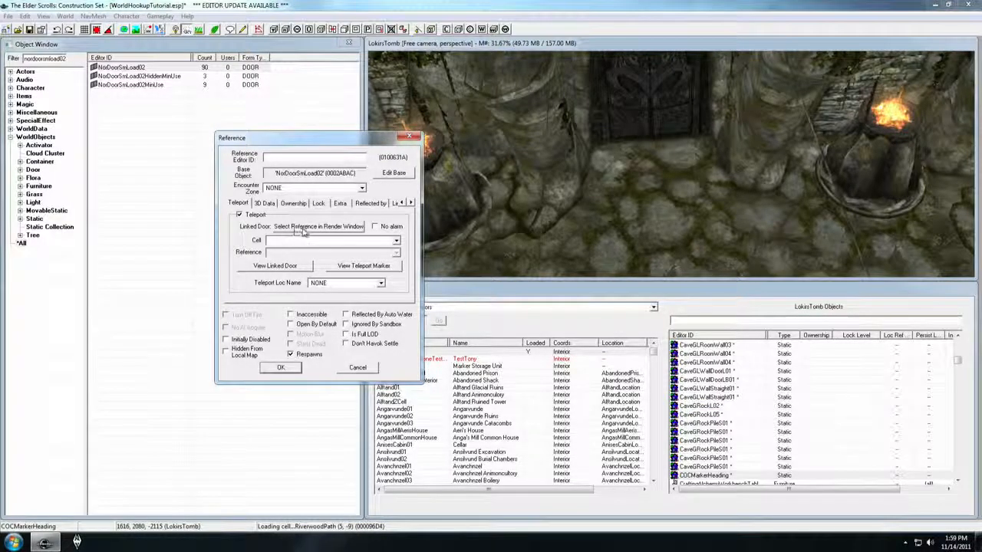
click(302, 229)
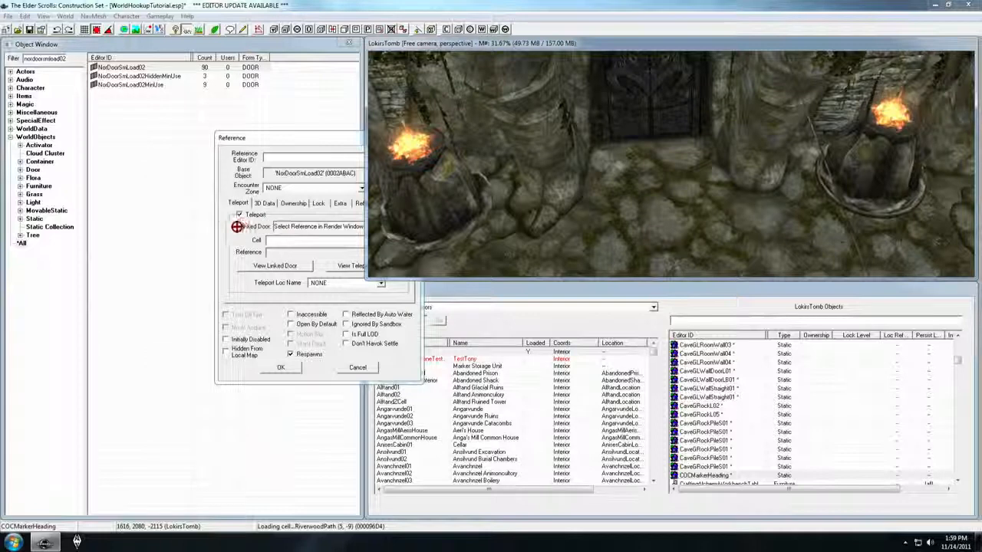
double_click(641, 99)
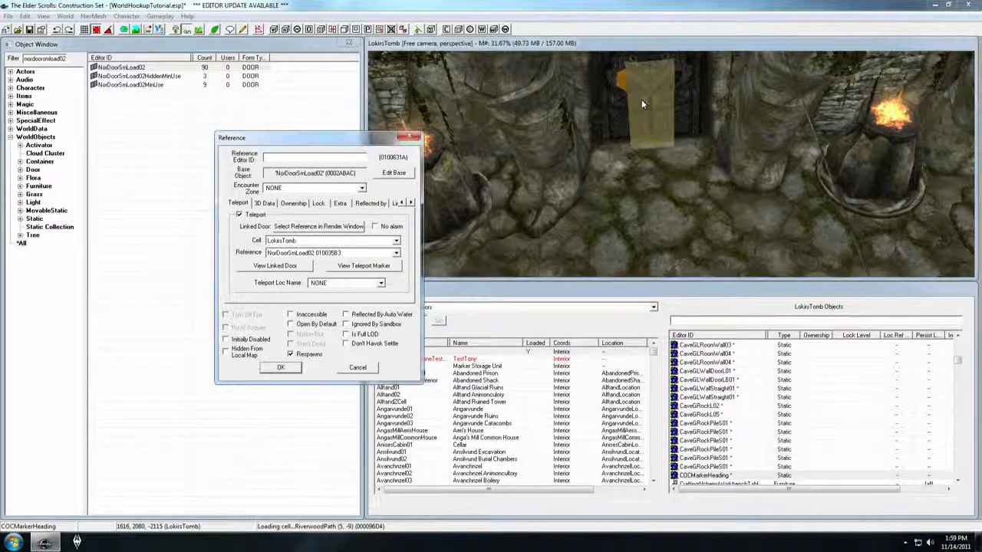
click(280, 367)
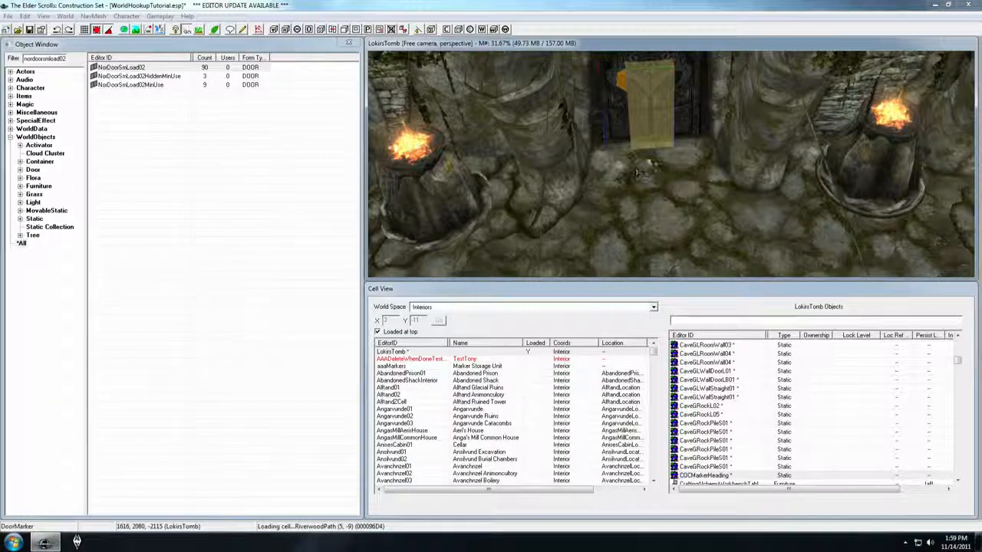
- Rotate the door marker to face into the room and position it on the floor in front of the tomb door
drag(651, 131, 651, 161)
right_drag(651, 131, 678, 132)
mouse_move(652, 132)
shift+middle_down()
mouse_move(682, 132)
mouse_move(651, 159)
shift+middle_up()
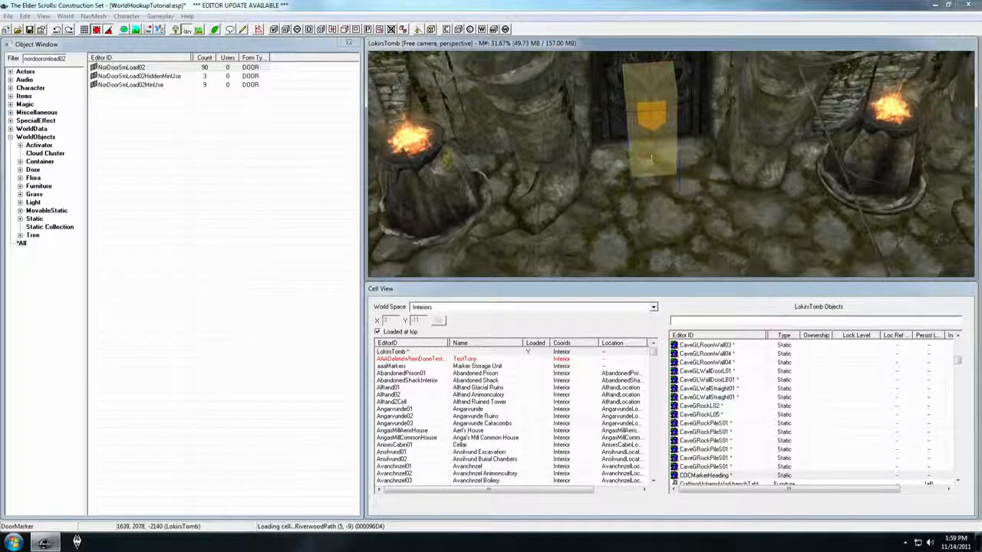
drag(651, 159, 659, 198)
mouse_move(670, 168)
shift+middle_down()
mouse_move(696, 175)
mouse_move(675, 162)
mouse_move(668, 171)
shift+middle_up()
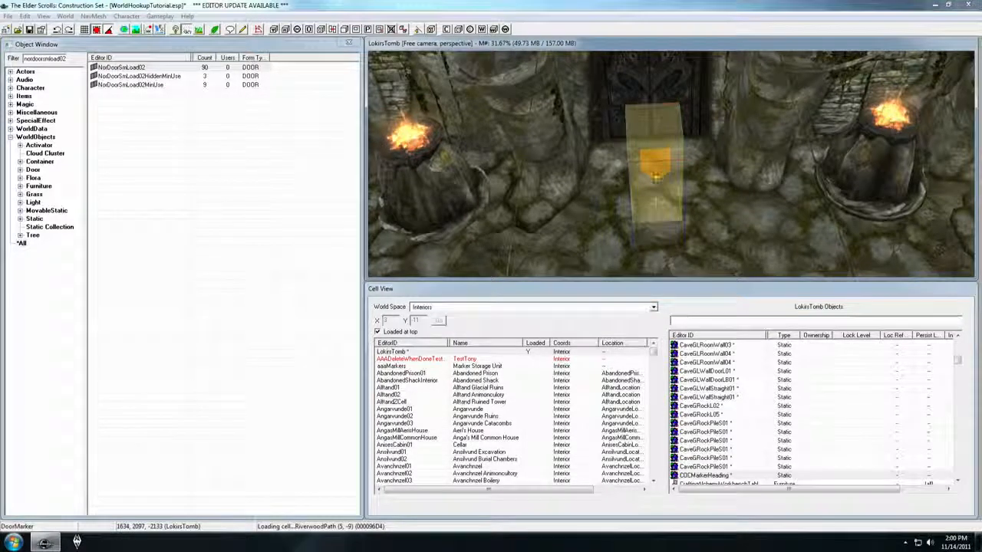
- View the door reference that this door marker belongs to in LokirsTombExterior01 and bring the exterior tomb door into view
right_click(654, 173)
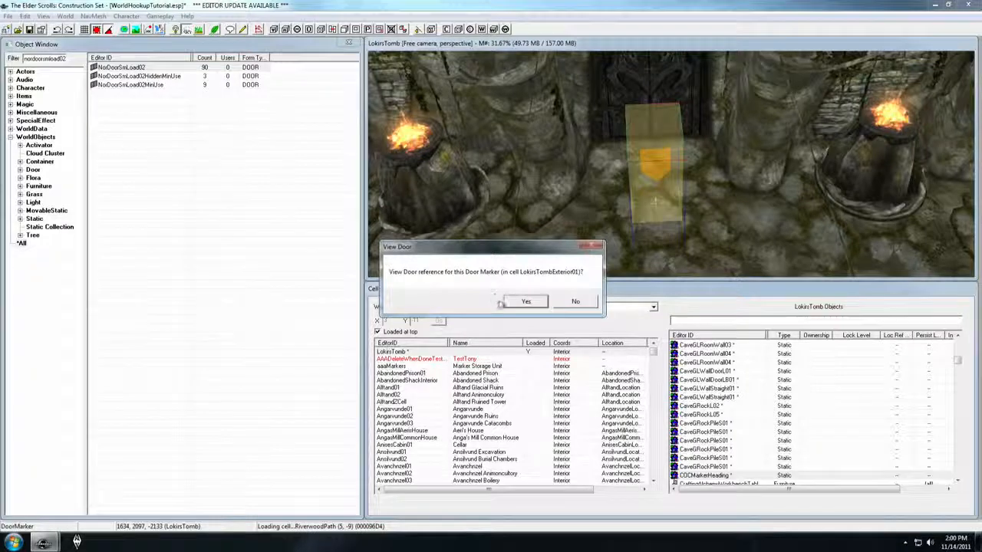
click(526, 302)
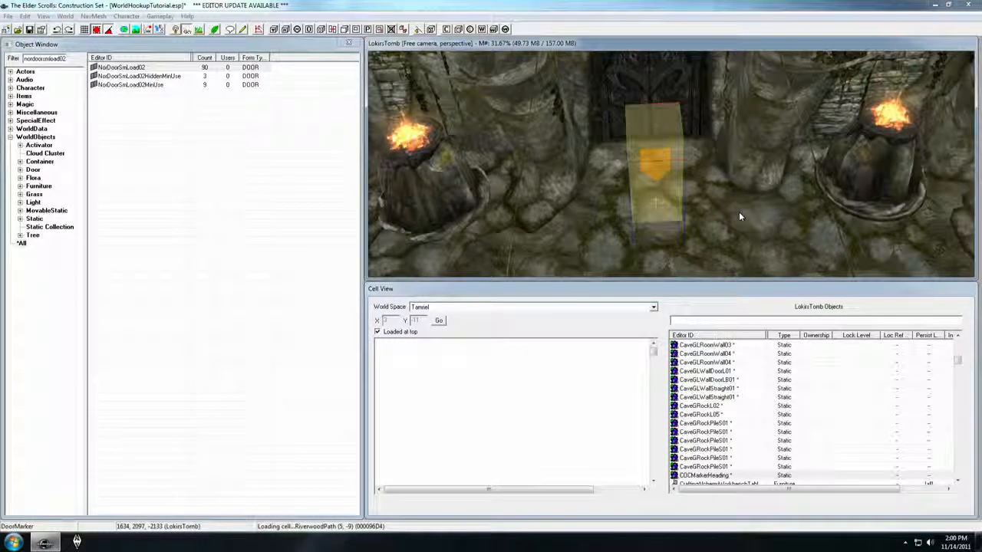
scroll(681, 200, down, 10)
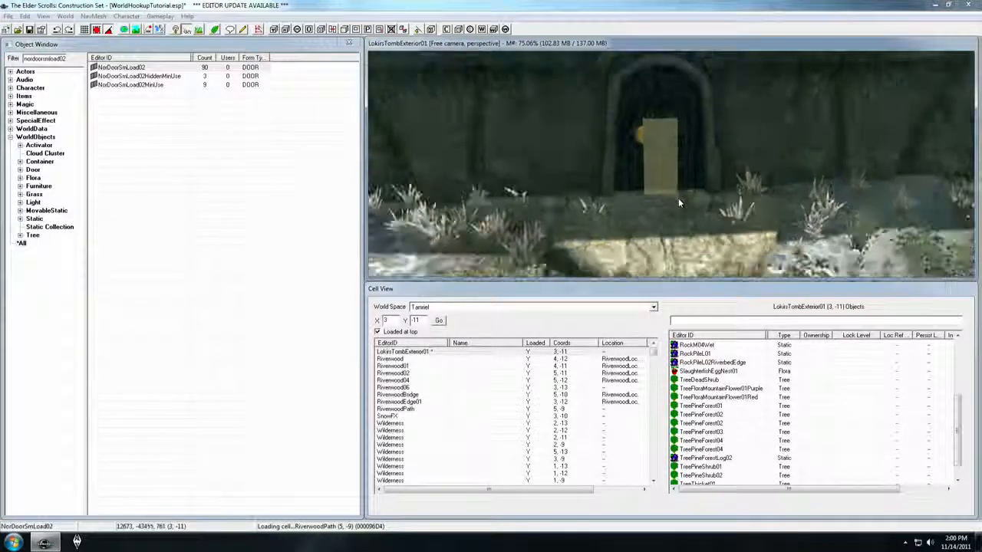
middle_drag(662, 217, 671, 211)
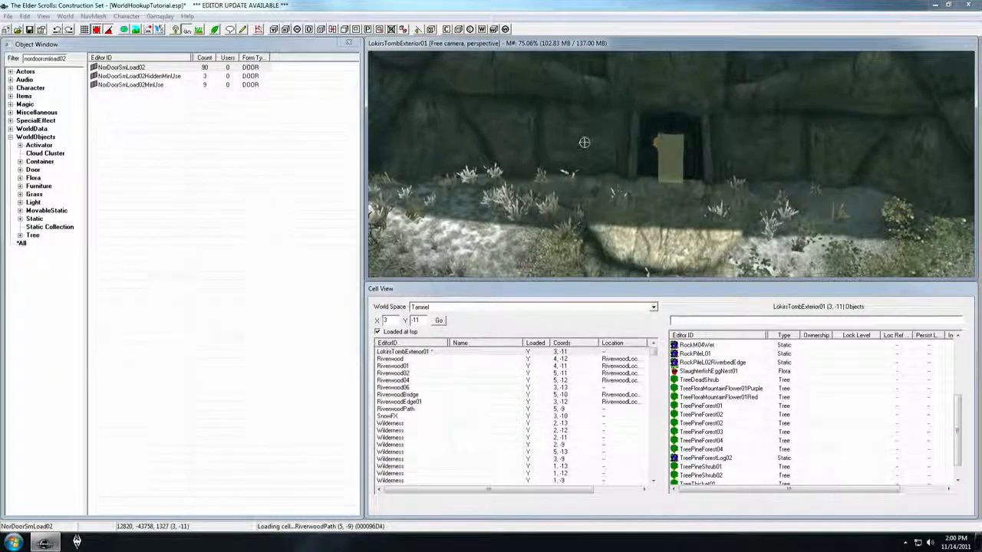
- Move the exterior door marker down to the ground in front of the tomb door and adjust its rotation
click(671, 154)
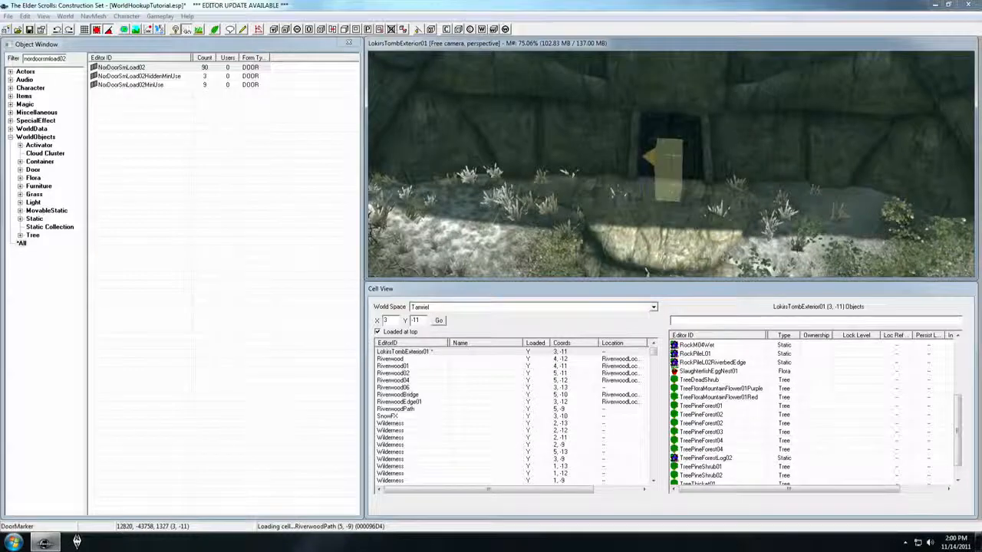
right_drag(668, 165, 668, 167)
mouse_move(668, 167)
shift+middle_down()
mouse_move(634, 151)
mouse_move(693, 161)
mouse_move(654, 171)
shift+middle_up()
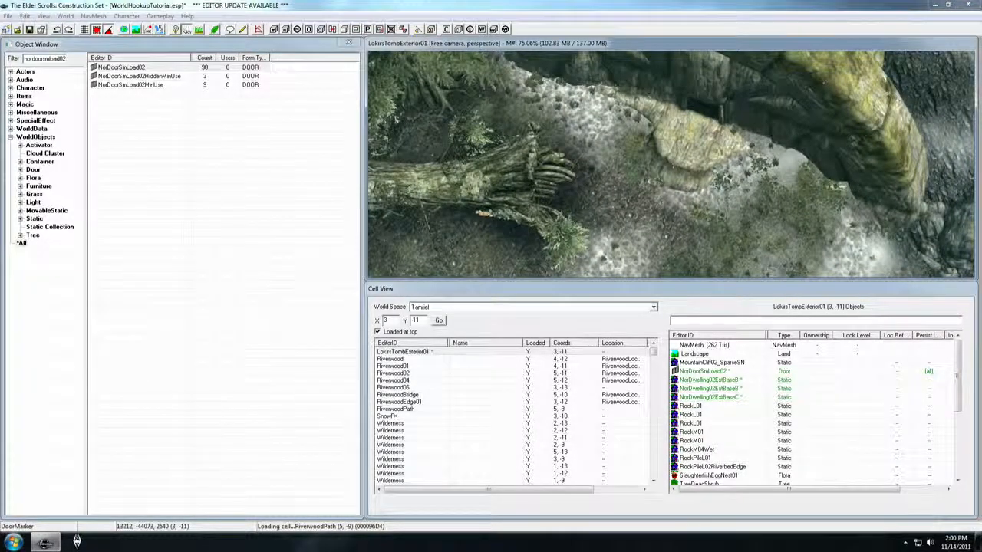
- Filter the objects by "mapmarker" and place a MapMarker on the ground just outside the tomb entrance
shift+middle_drag(654, 171, 654, 171)
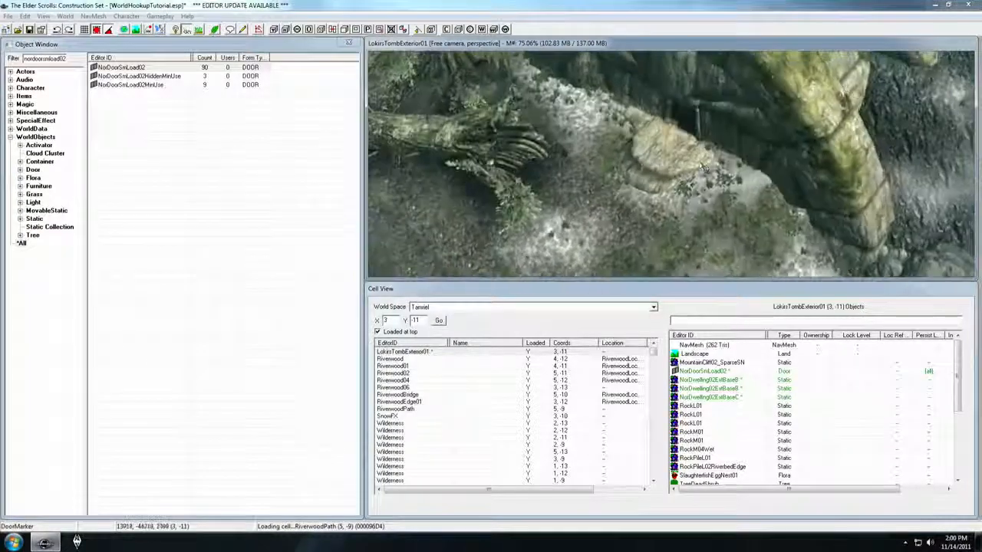
middle_drag(721, 193, 707, 168)
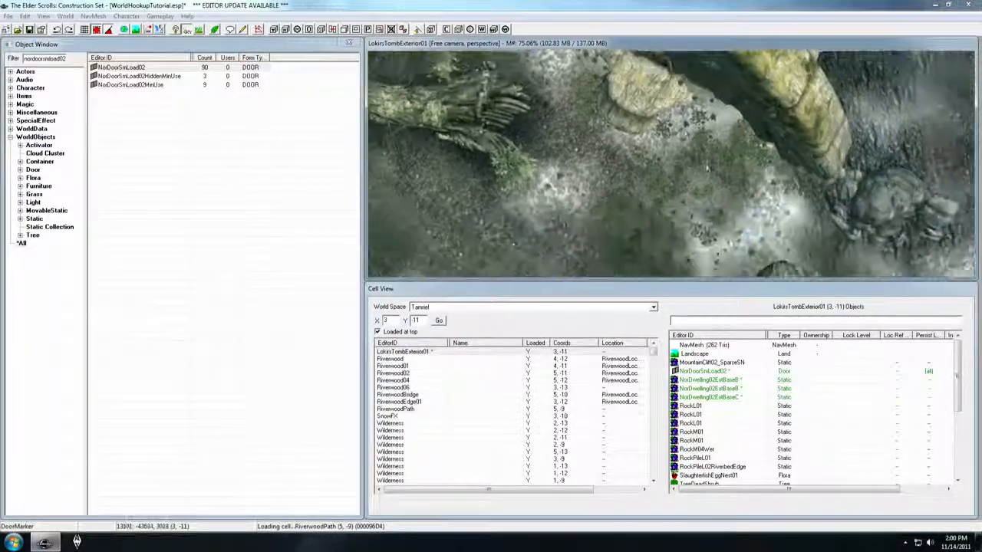
scroll(700, 160, down, 2)
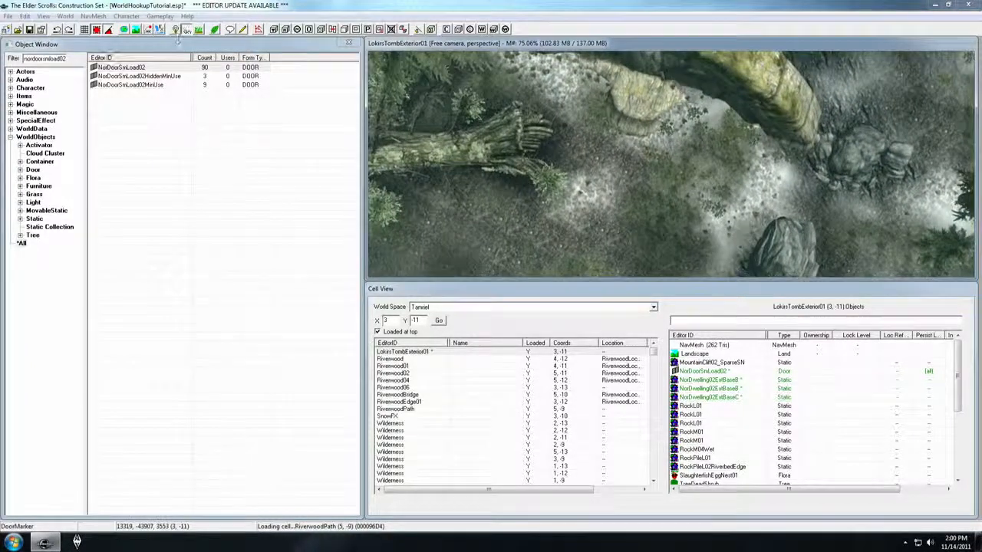
double_click(30, 58)
text(marker)
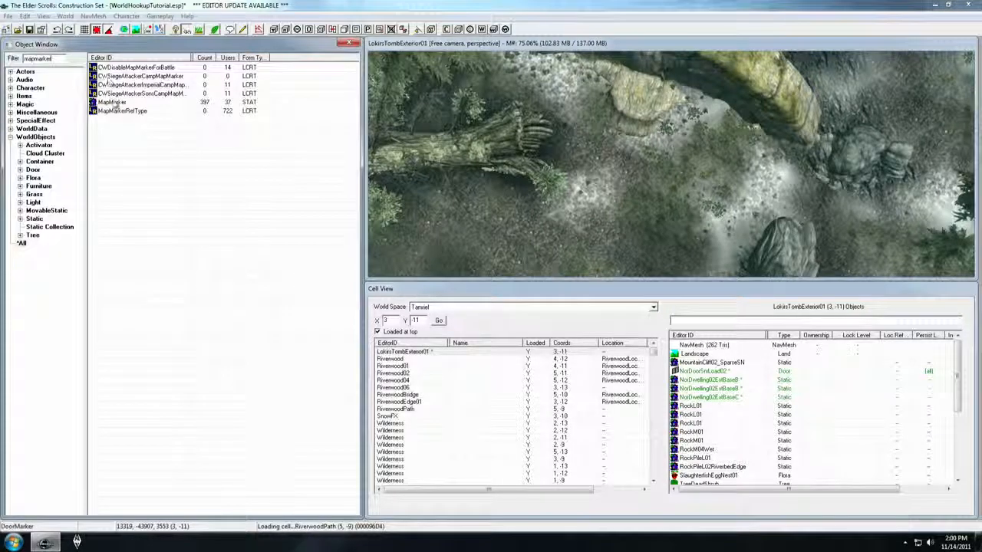
drag(112, 102, 615, 146)
key(f)
key(shift)
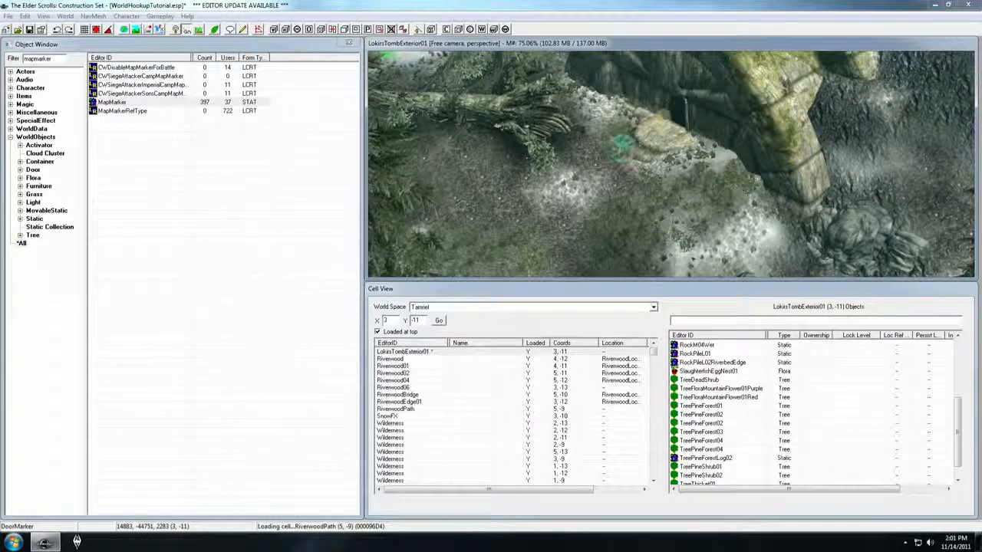
key(shift)
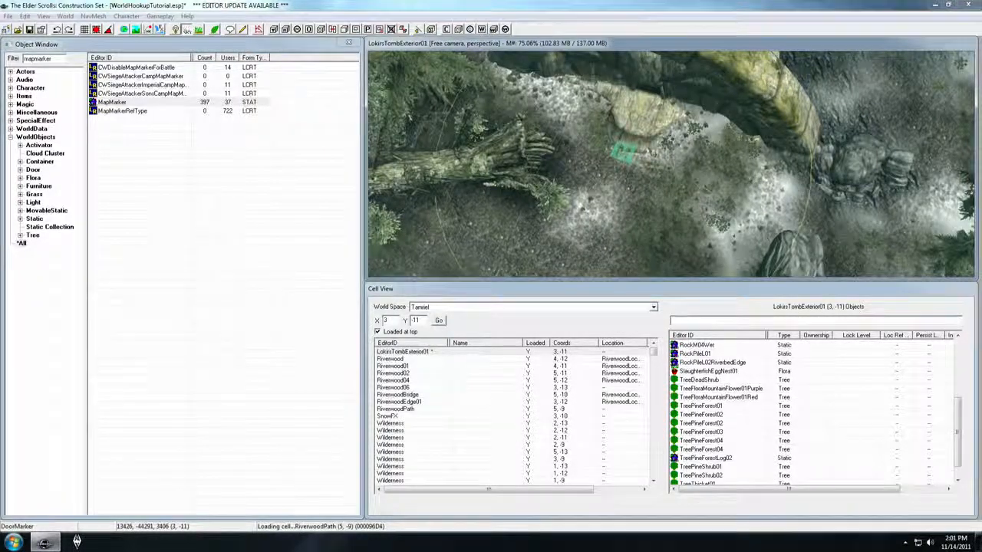
- Enable the map marker's marker data, name it "Lokir's Tomb", set its type to Nordic Ruin and apply the reference changes
middle_drag(659, 153, 663, 176)
scroll(663, 177, up, 3)
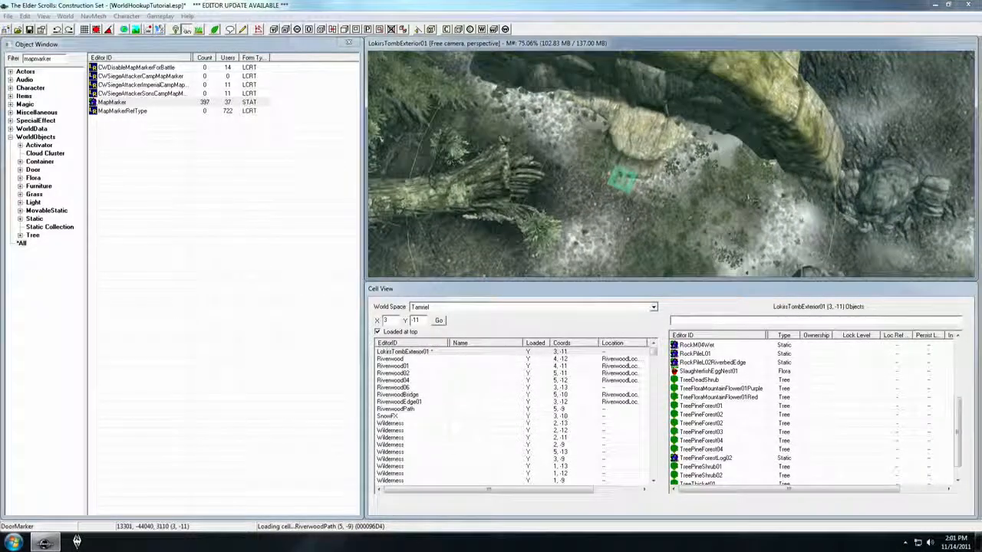
scroll(747, 199, down, 3)
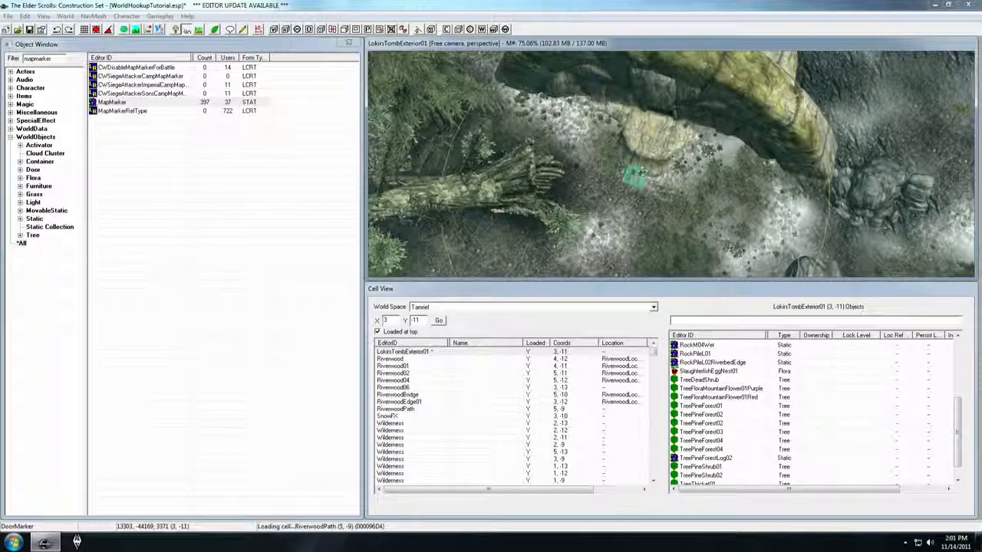
double_click(636, 174)
click(443, 212)
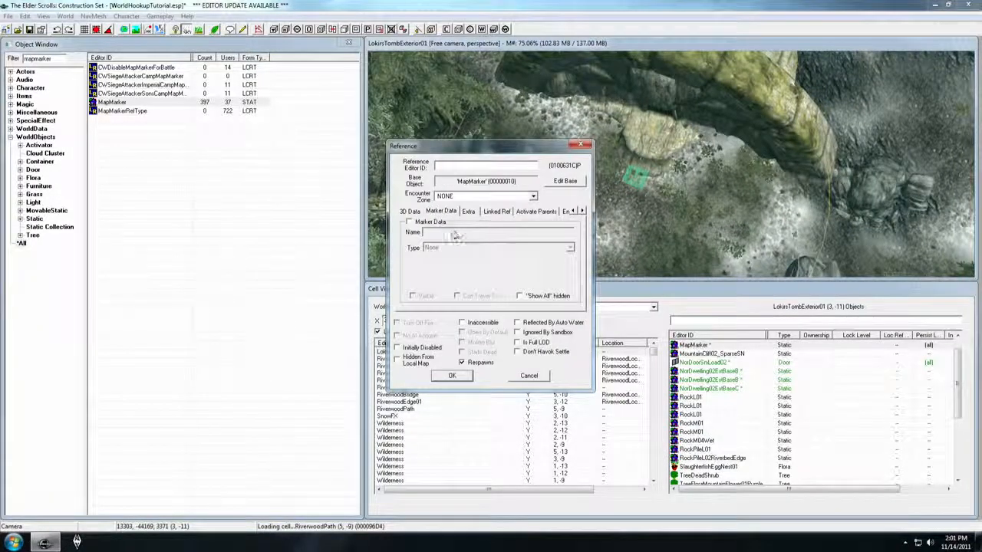
click(469, 212)
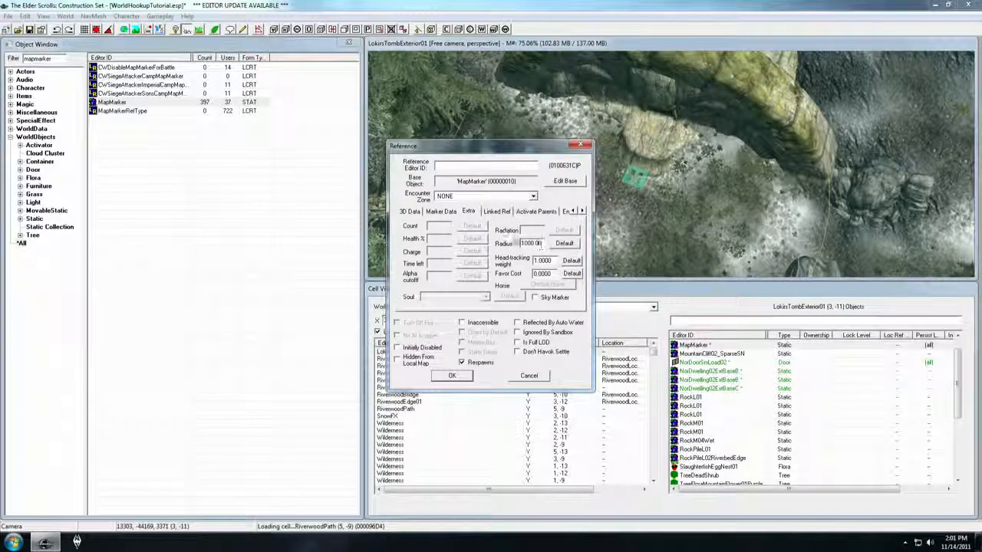
click(441, 212)
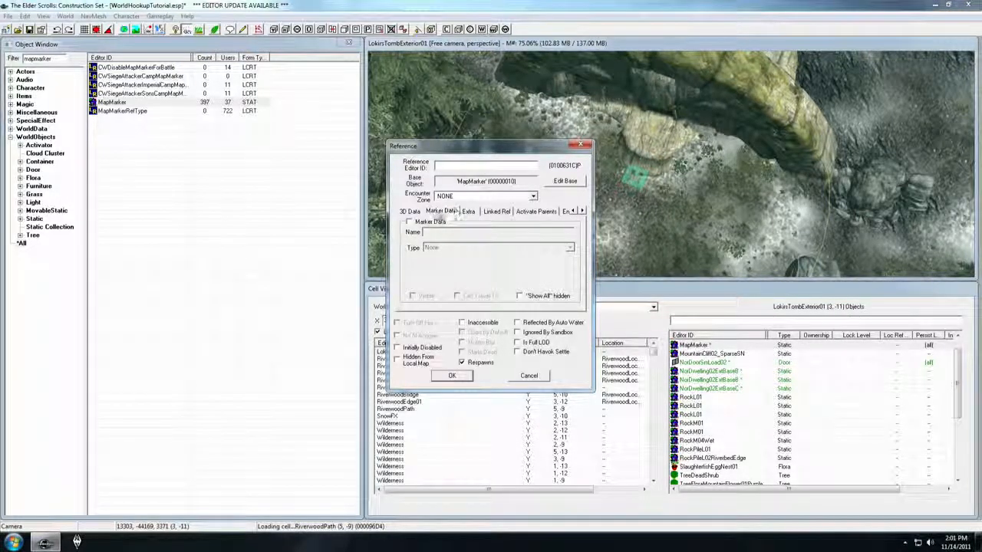
click(431, 222)
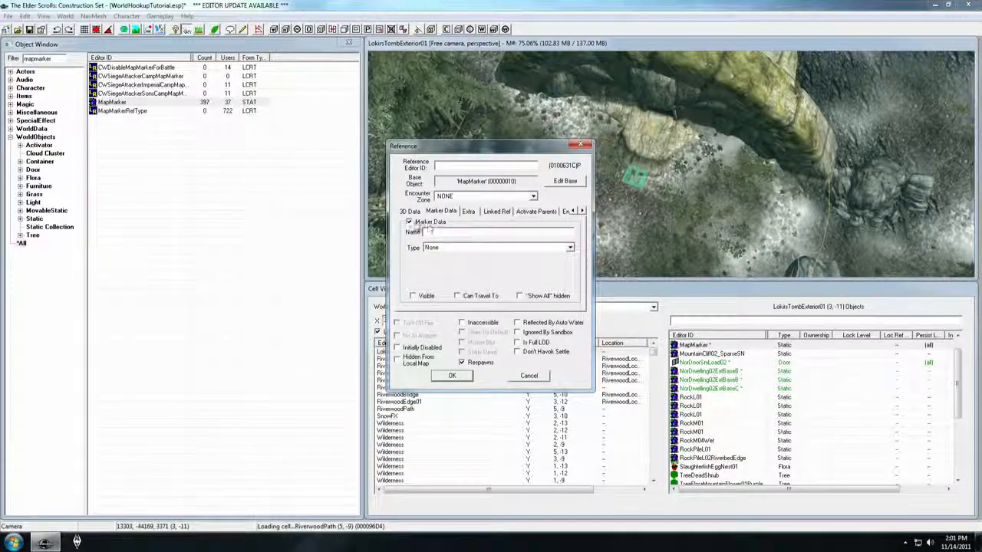
text(Loki's Tomb)
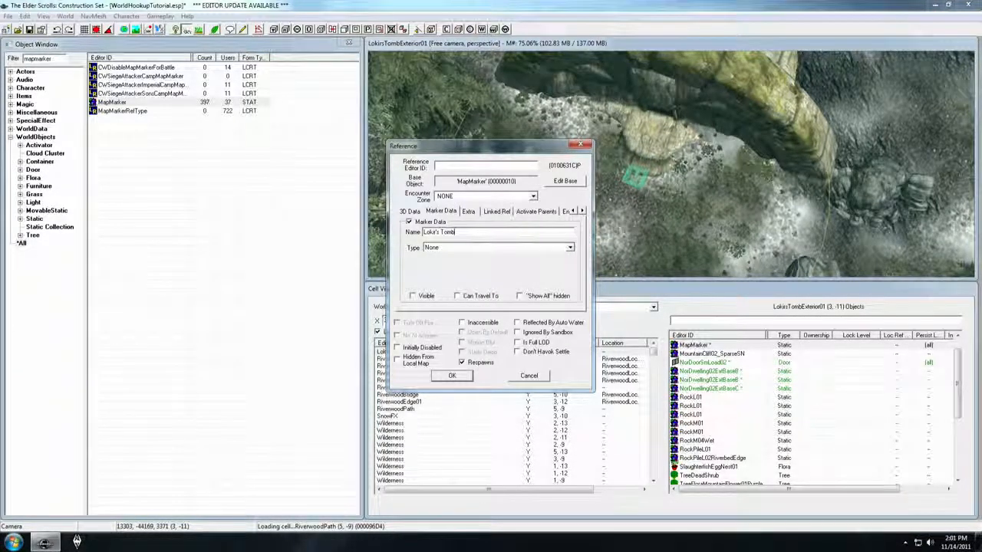
click(492, 252)
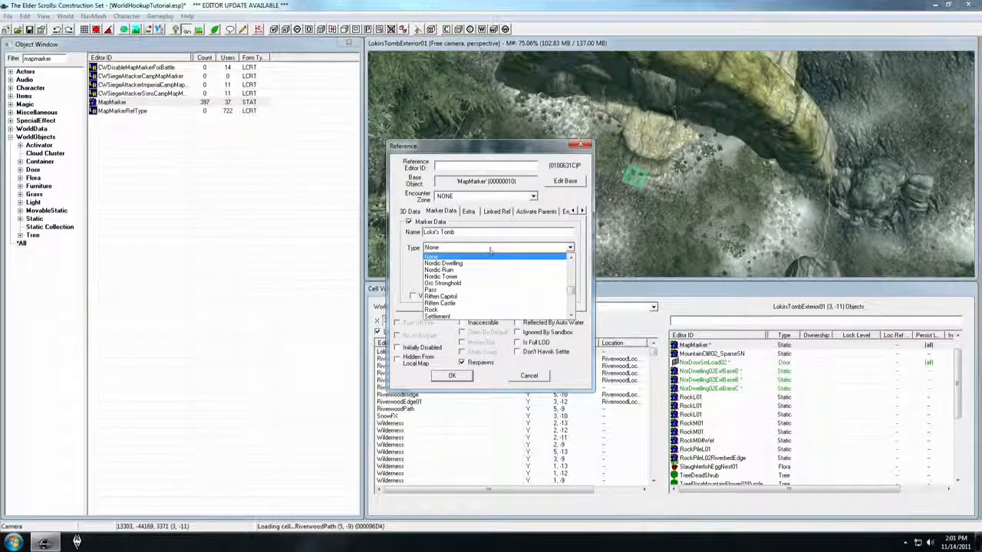
click(475, 271)
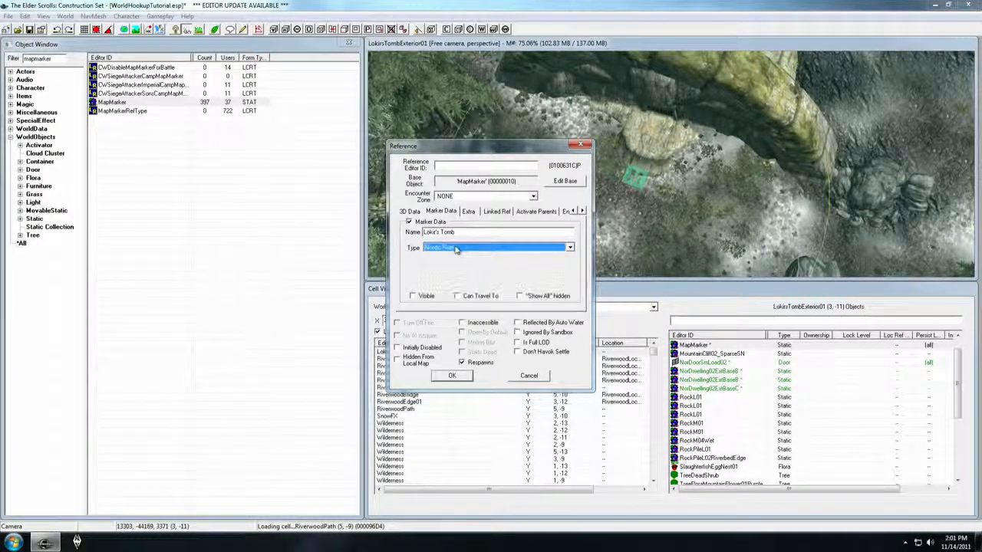
click(453, 376)
- Filter the objects by "xmarkerh" and place an XMarkerHeading on the open ground in front of the map marker
mouse_move(644, 177)
shift+middle_down()
mouse_move(701, 139)
mouse_move(690, 117)
mouse_move(684, 162)
mouse_move(649, 198)
shift+middle_up()
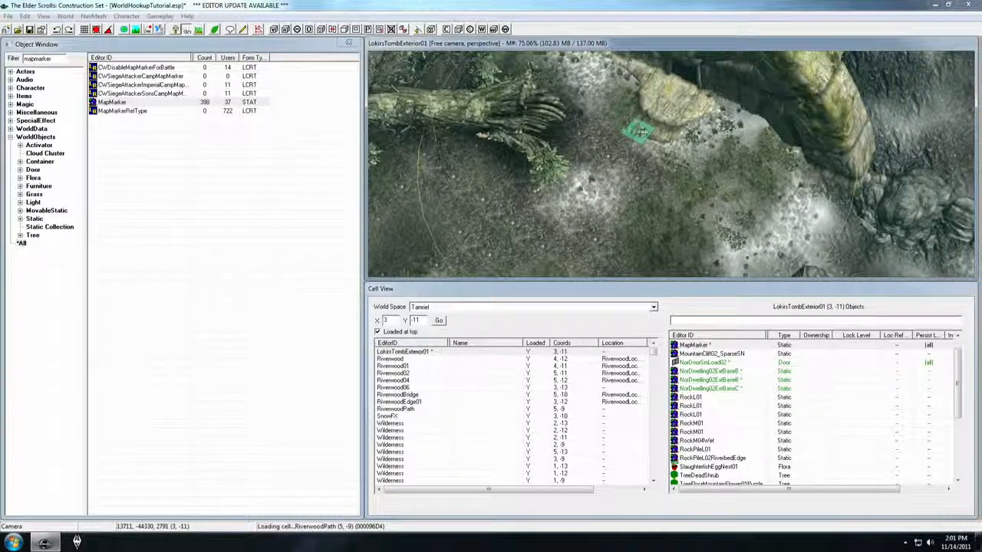
scroll(642, 130, up, 2)
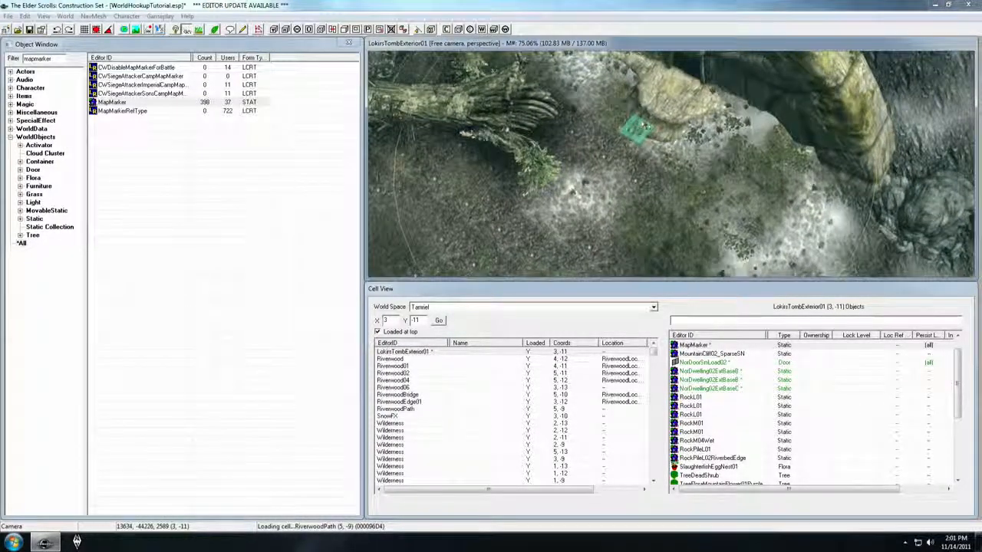
mouse_move(642, 130)
shift+middle_down()
mouse_move(627, 90)
mouse_move(651, 157)
mouse_move(641, 146)
shift+middle_up()
double_click(52, 58)
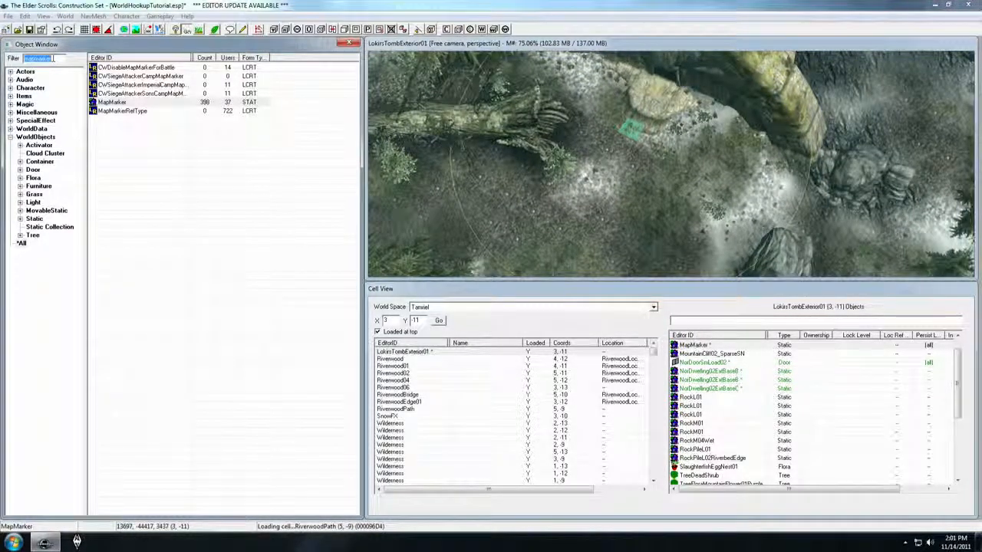
text(xmarkerh)
key(BackSpace)
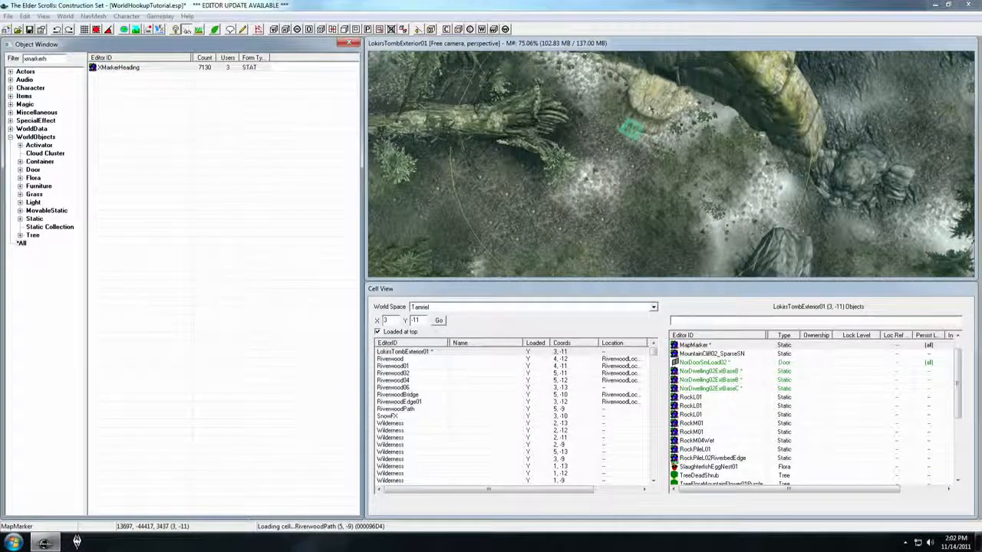
drag(118, 67, 621, 246)
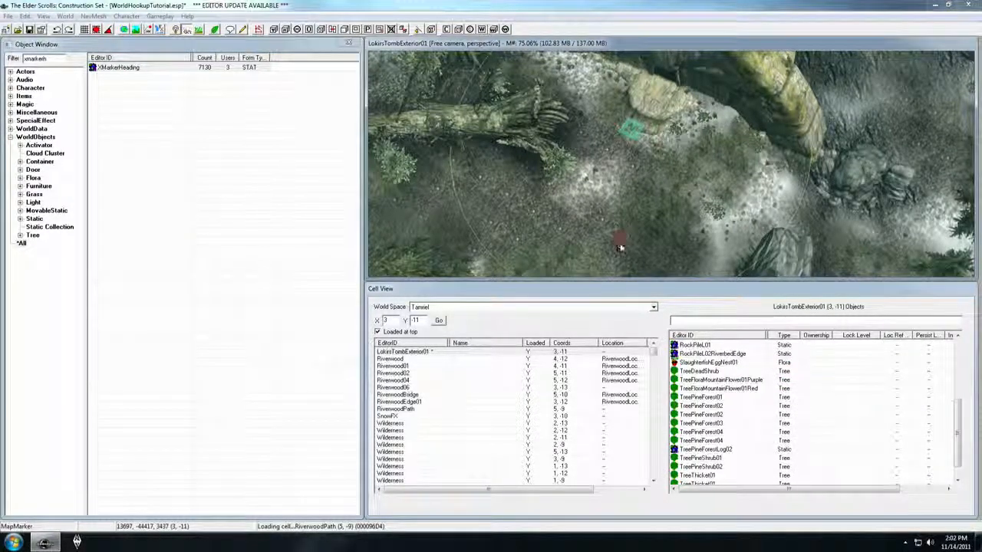
- Link the map marker to the XMarkerHeading in LokirsTombExterior01 as its linked reference, with keyword NONE, and apply the changes
mouse_move(620, 244)
shift+middle_down()
mouse_move(690, 238)
mouse_move(679, 118)
mouse_move(674, 140)
mouse_move(674, 129)
shift+middle_up()
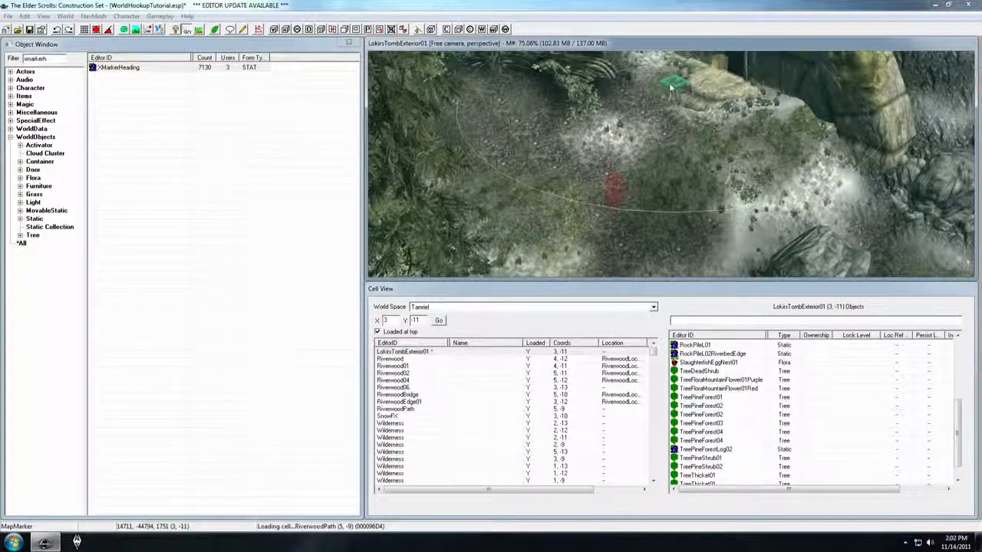
double_click(616, 188)
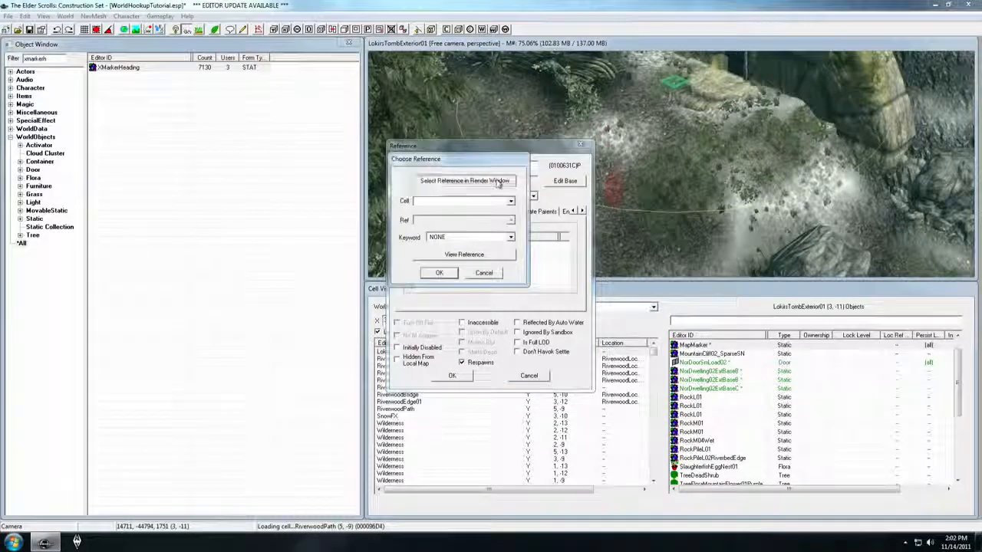
click(500, 183)
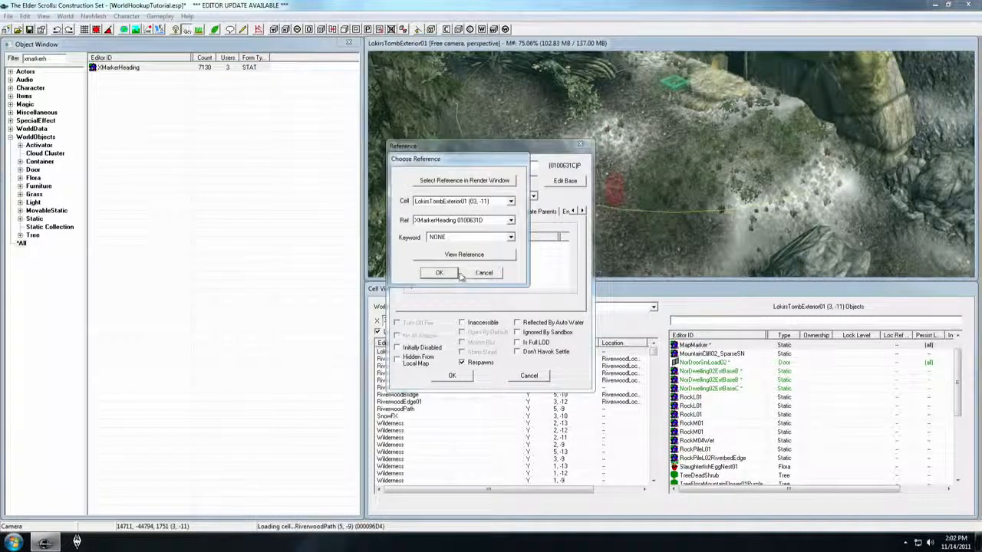
click(437, 273)
click(452, 375)
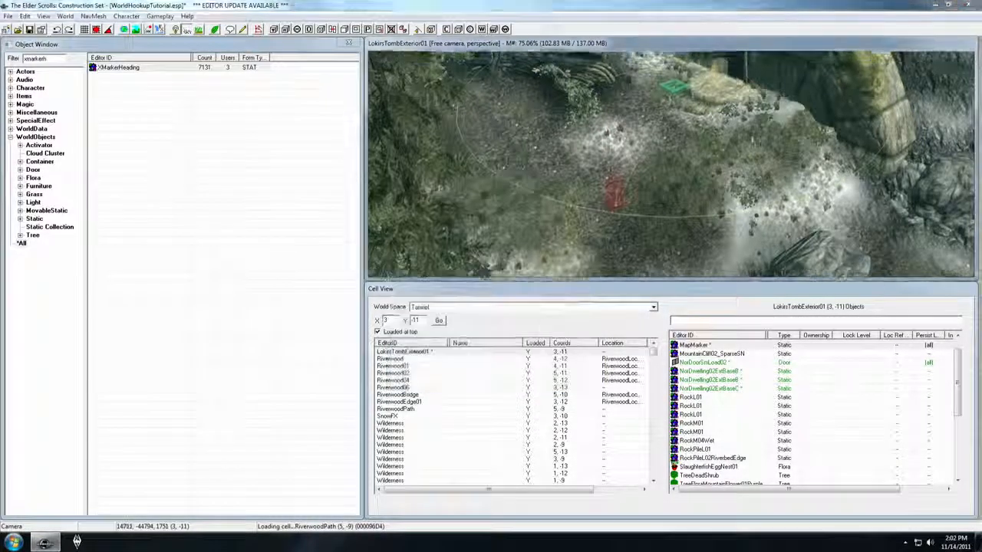